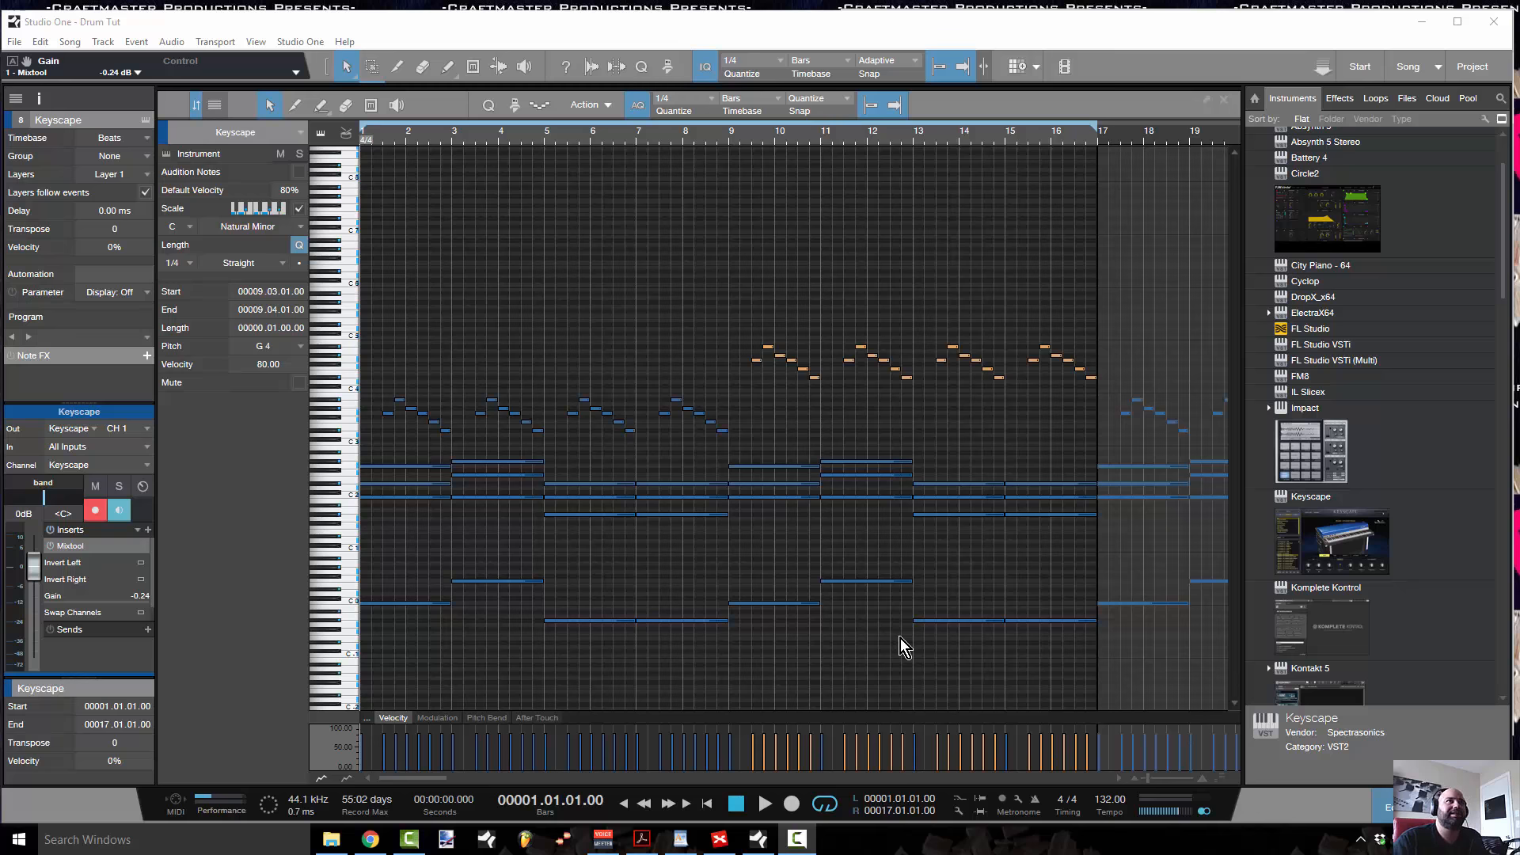
# - Humanize all the melody notes in bars 1 to 16
pyautogui.click(381, 302)
pyautogui.moveTo(373, 277); pyautogui.dragTo(1095, 435)
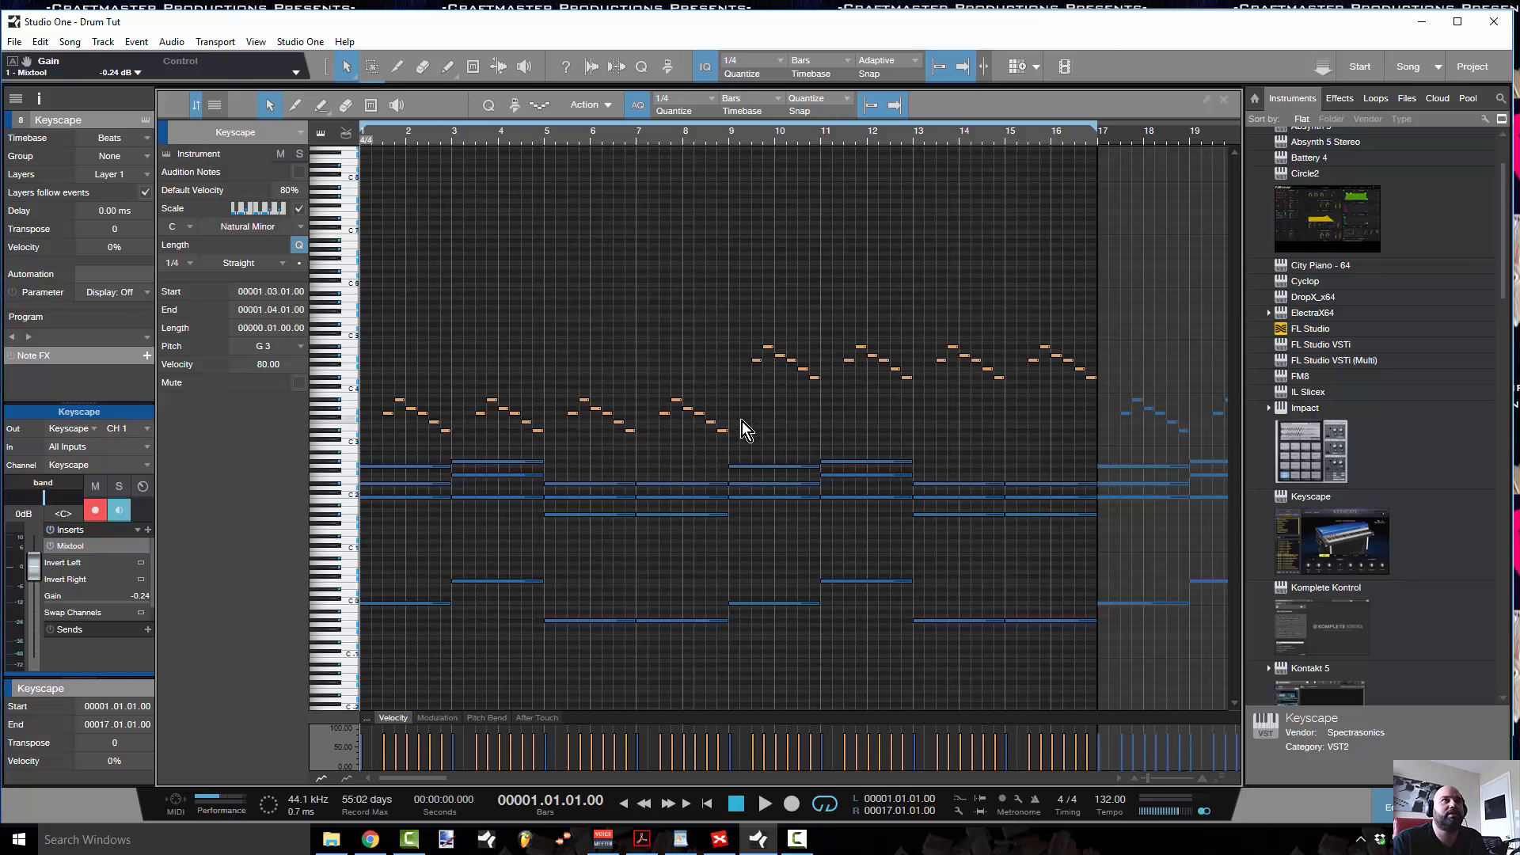
pyautogui.rightClick(583, 401)
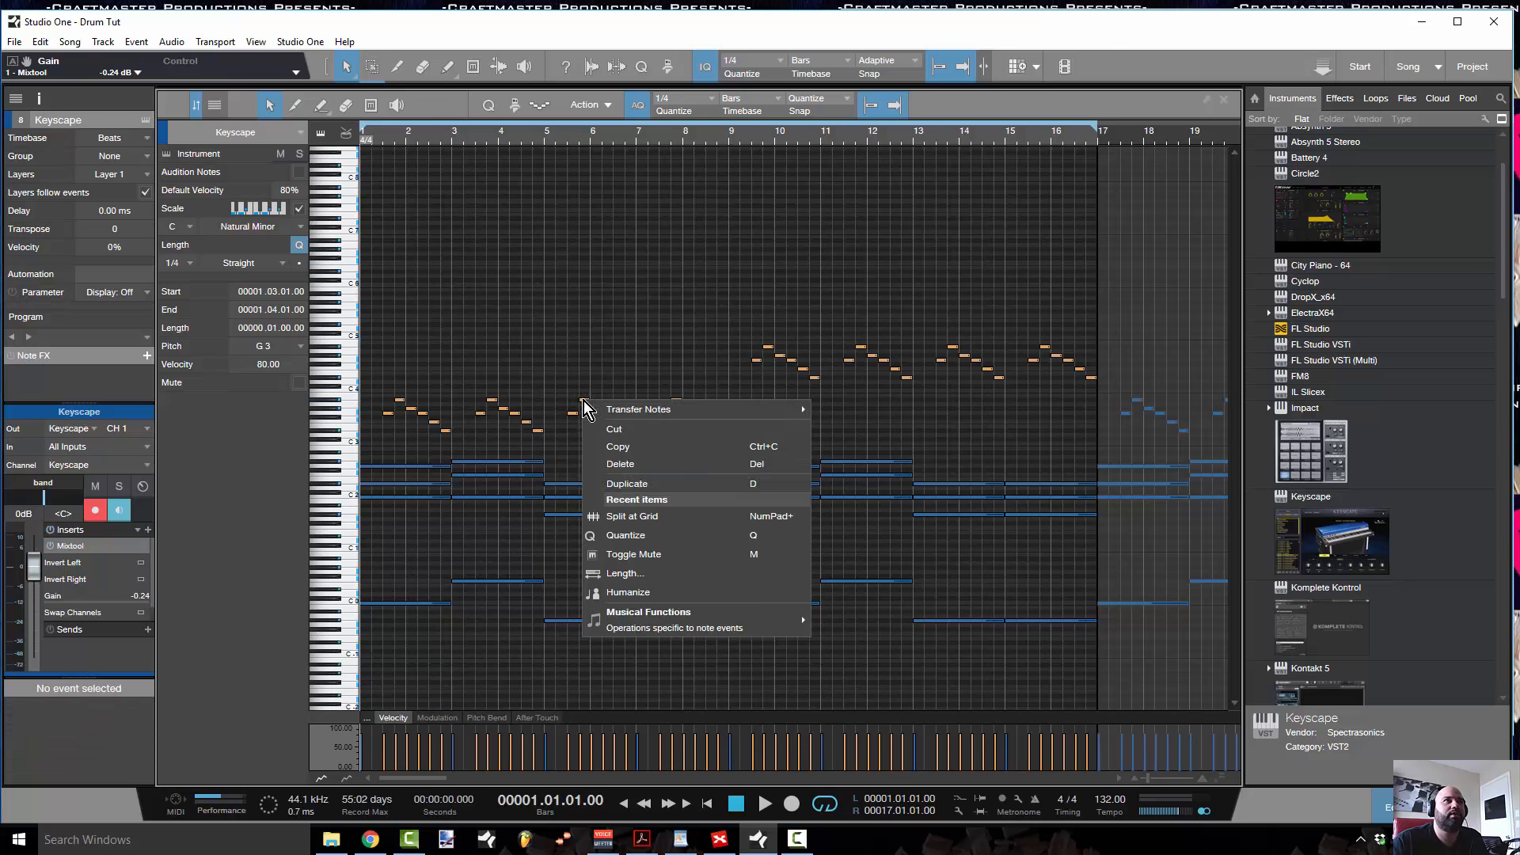
pyautogui.click(648, 596)
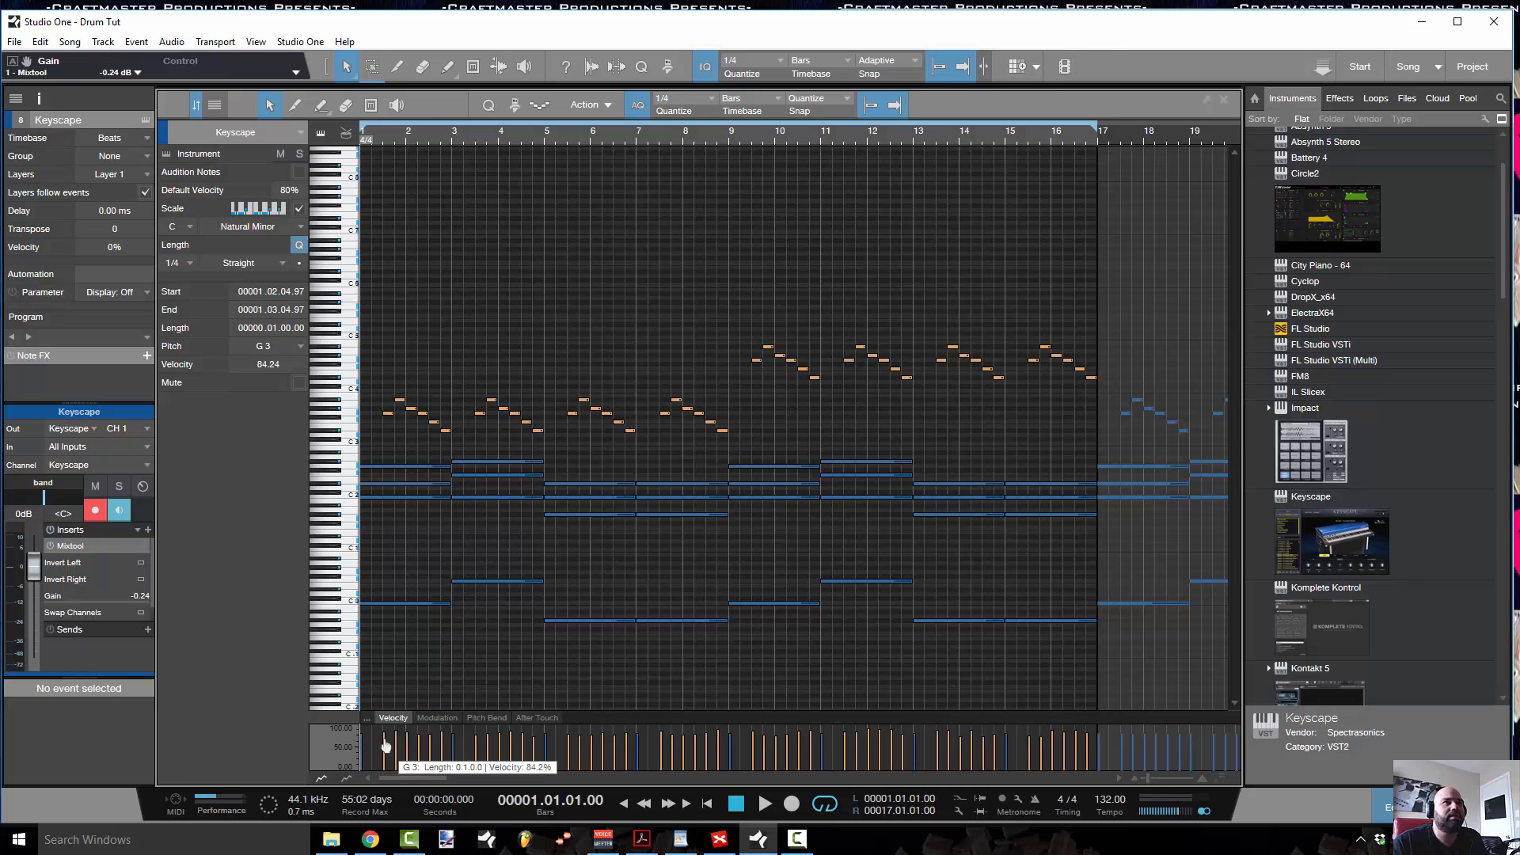
# - Lower the velocity of all the chord notes in bars 1 to 16 to about 69%
pyautogui.click(1001, 579)
pyautogui.moveTo(1075, 551); pyautogui.dragTo(380, 457)
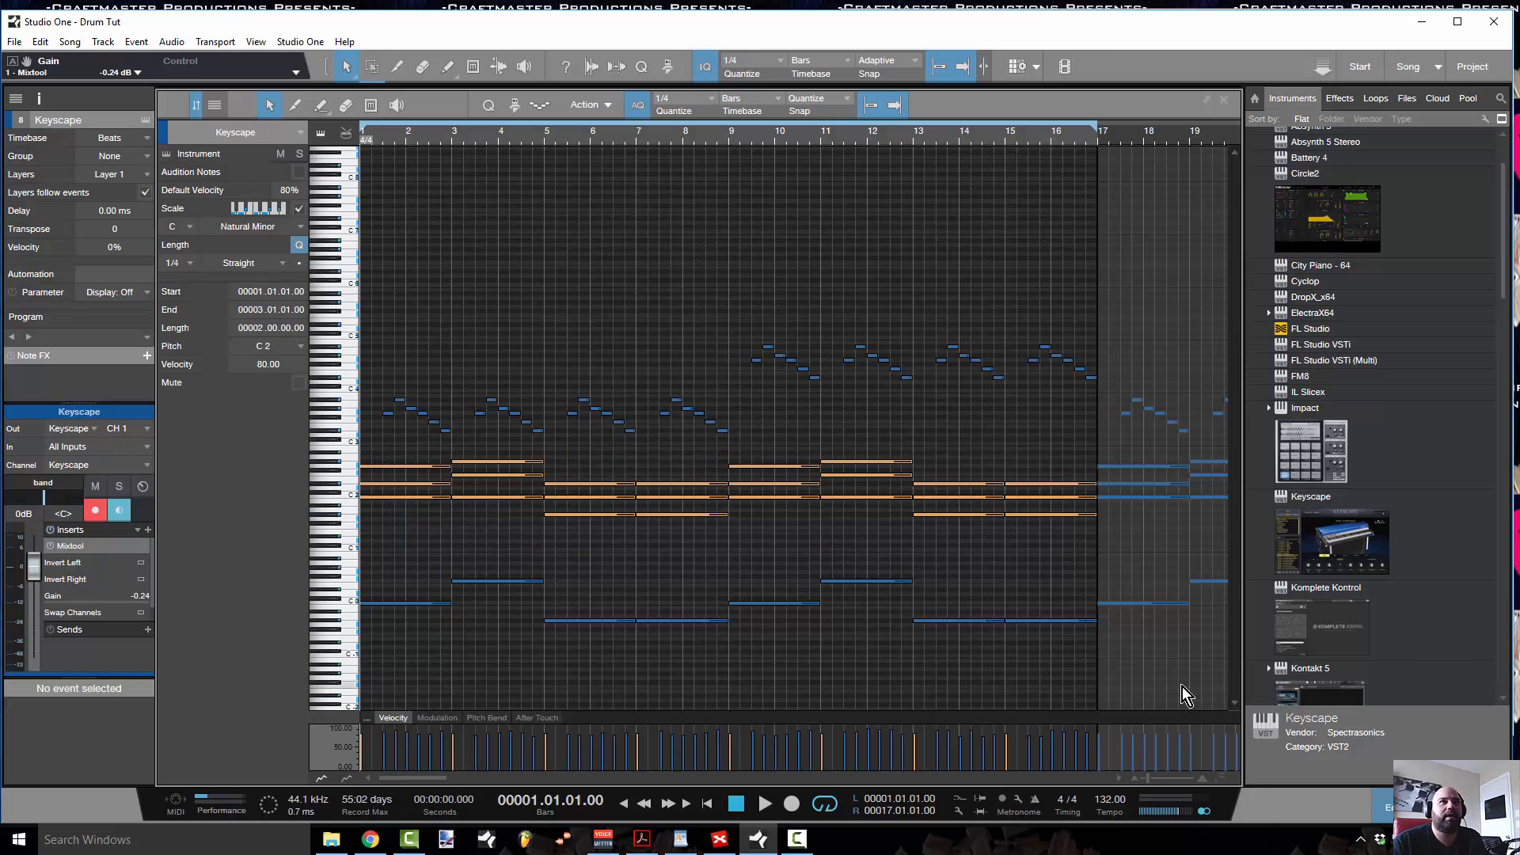
pyautogui.moveTo(1007, 754); pyautogui.dragTo(947, 380)
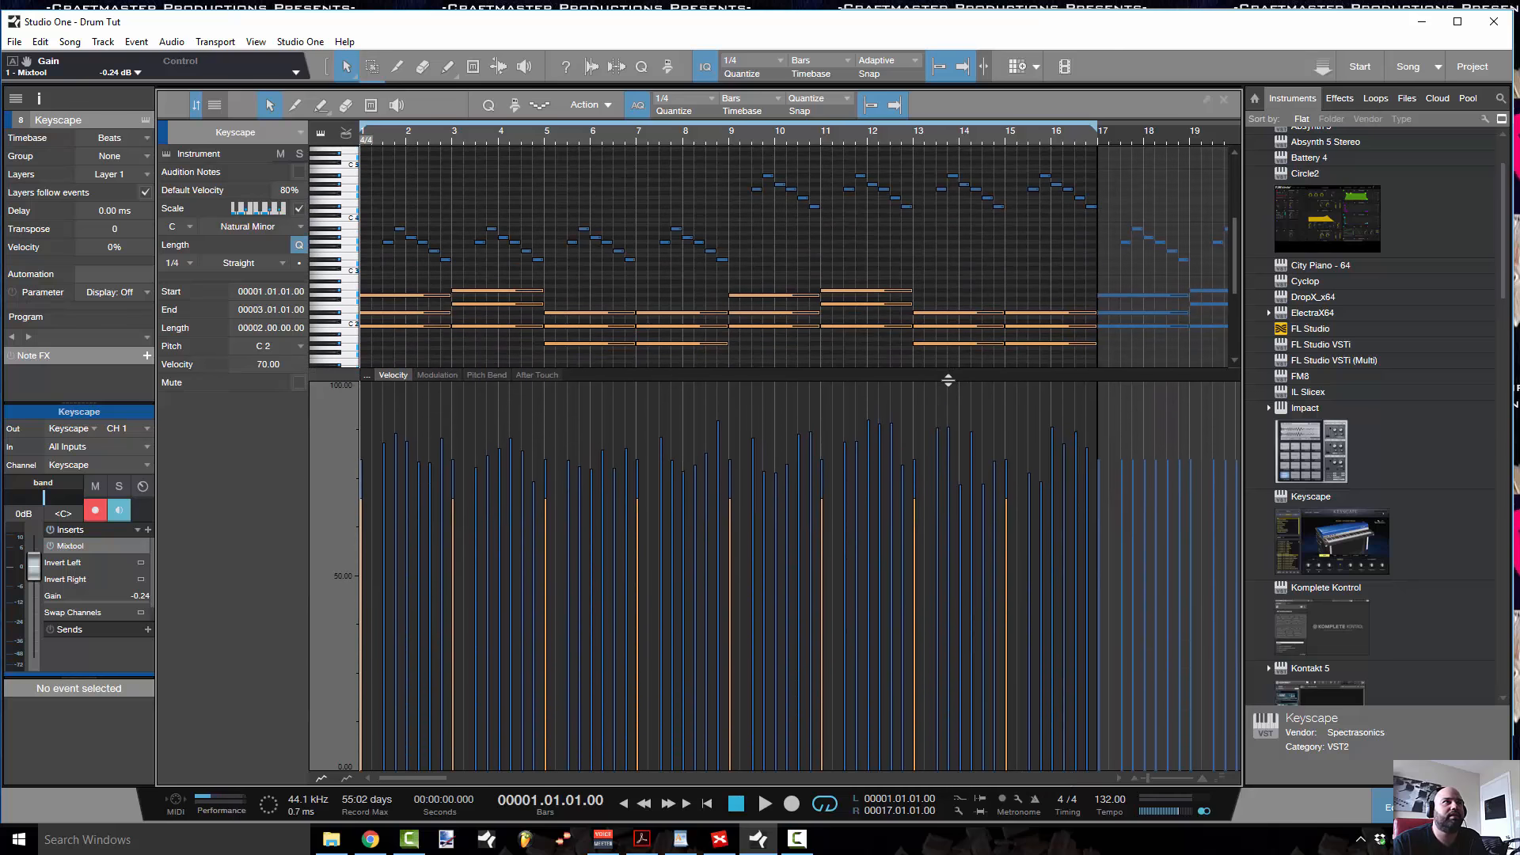
pyautogui.moveTo(1007, 526); pyautogui.dragTo(1007, 535)
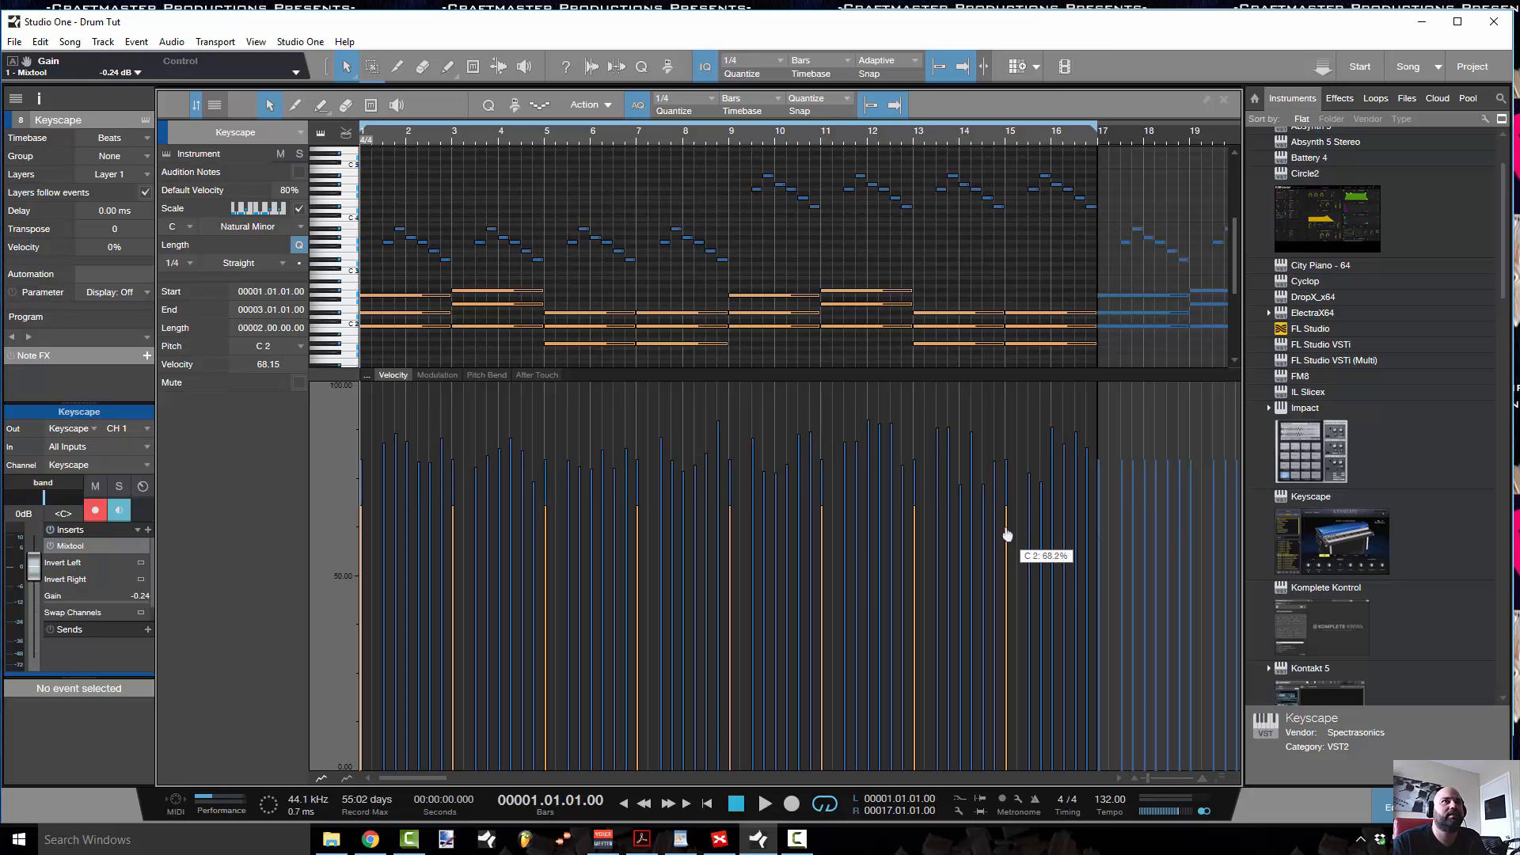
pyautogui.click(963, 269)
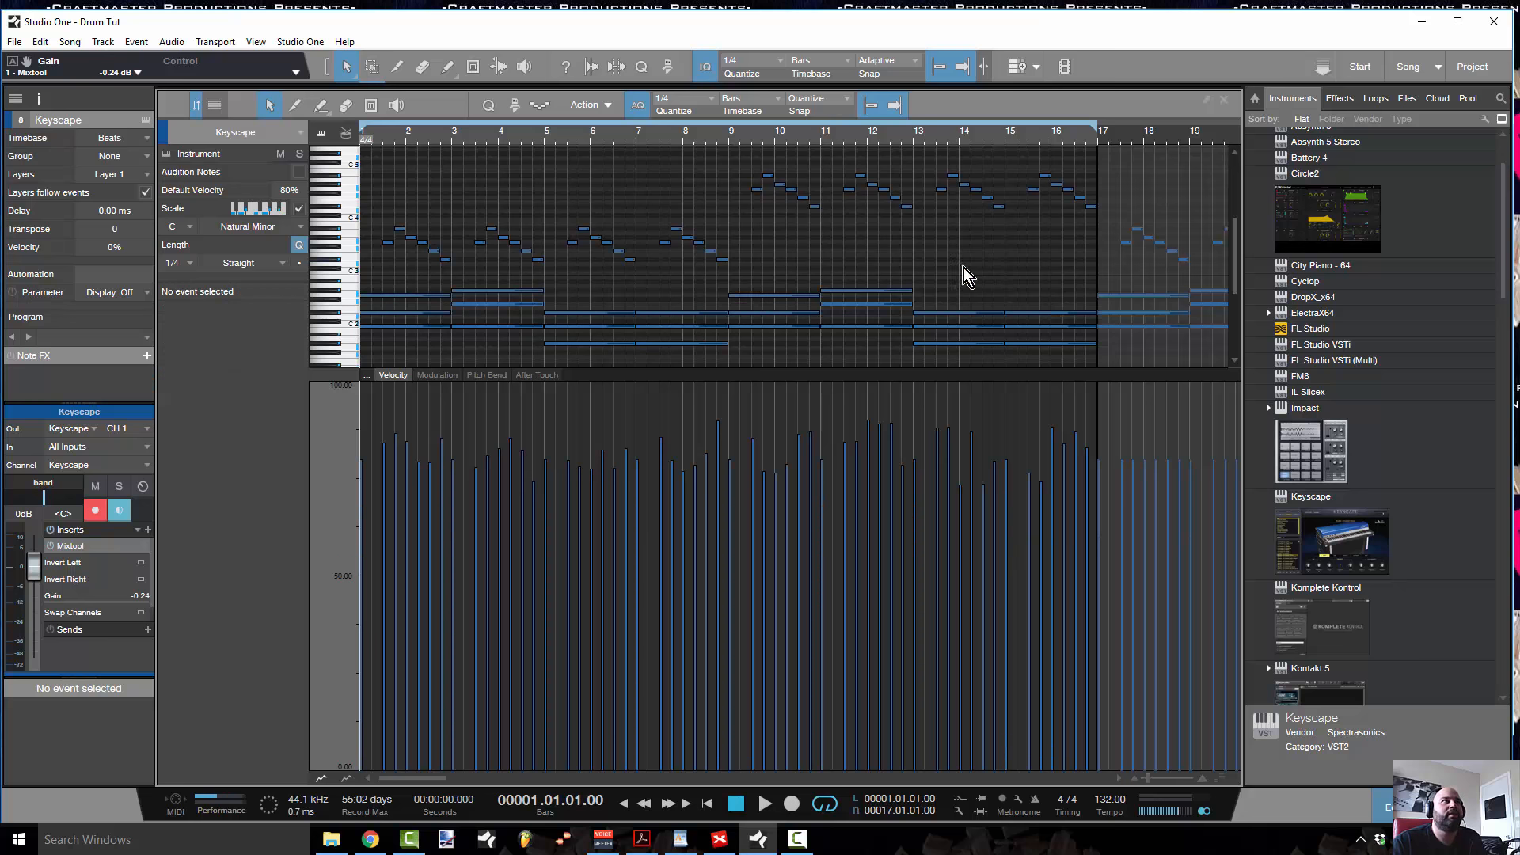
# - Lower the velocity of the top note of each chord in bars 1 to 16 to about 64.5%
pyautogui.click(376, 293)
pyautogui.keyDown('shift'); pyautogui.click(493, 290); pyautogui.keyUp('shift')
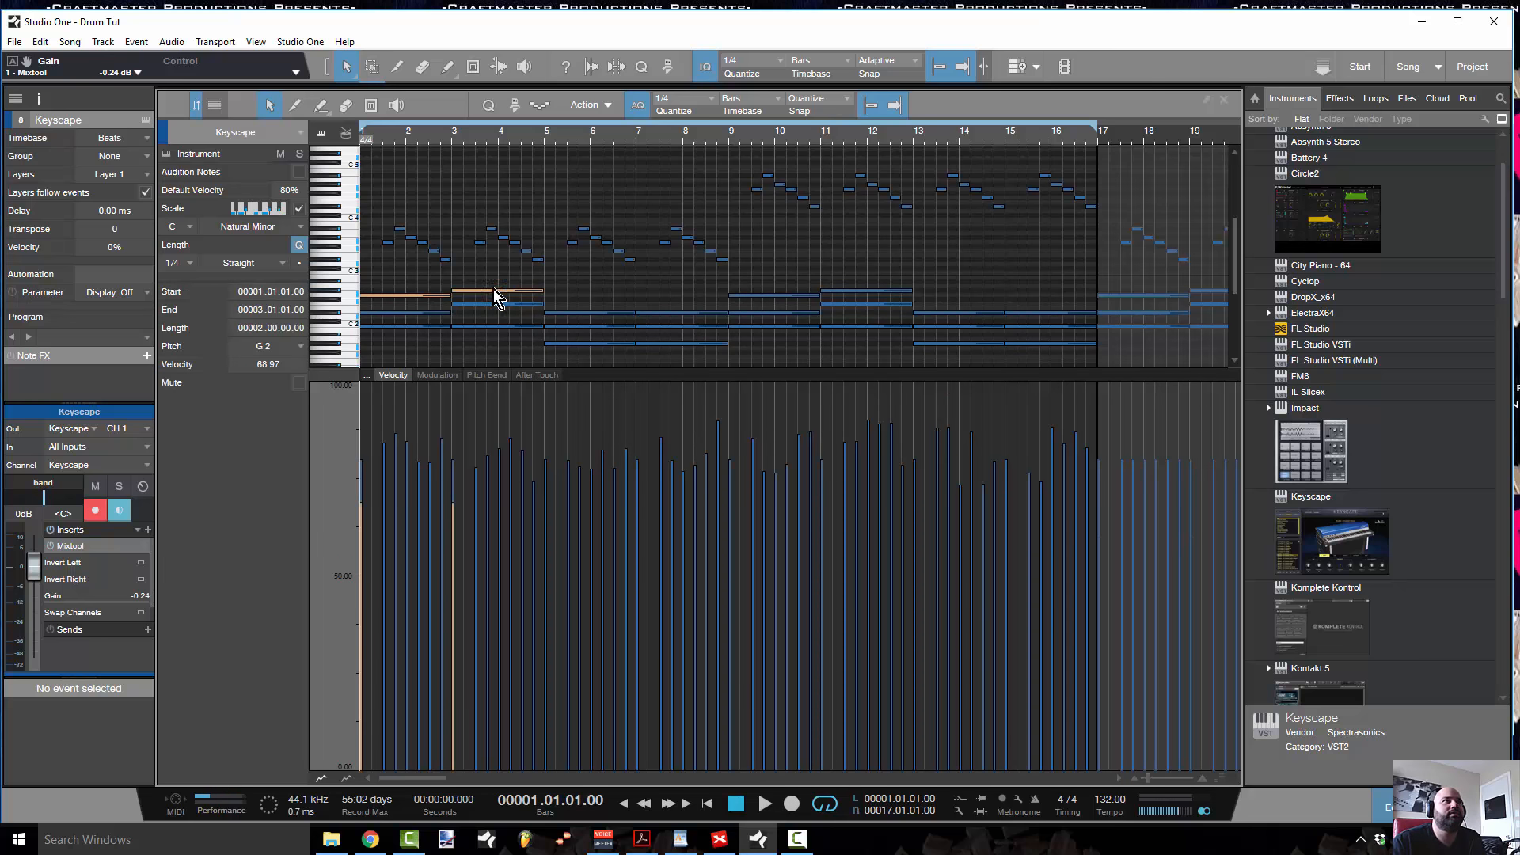
pyautogui.keyDown('shift'); pyautogui.click(582, 312); pyautogui.keyUp('shift')
pyautogui.keyDown('shift'); pyautogui.click(655, 314); pyautogui.keyUp('shift')
pyautogui.keyDown('shift'); pyautogui.click(795, 296); pyautogui.keyUp('shift')
pyautogui.keyDown('shift'); pyautogui.click(839, 291); pyautogui.keyUp('shift')
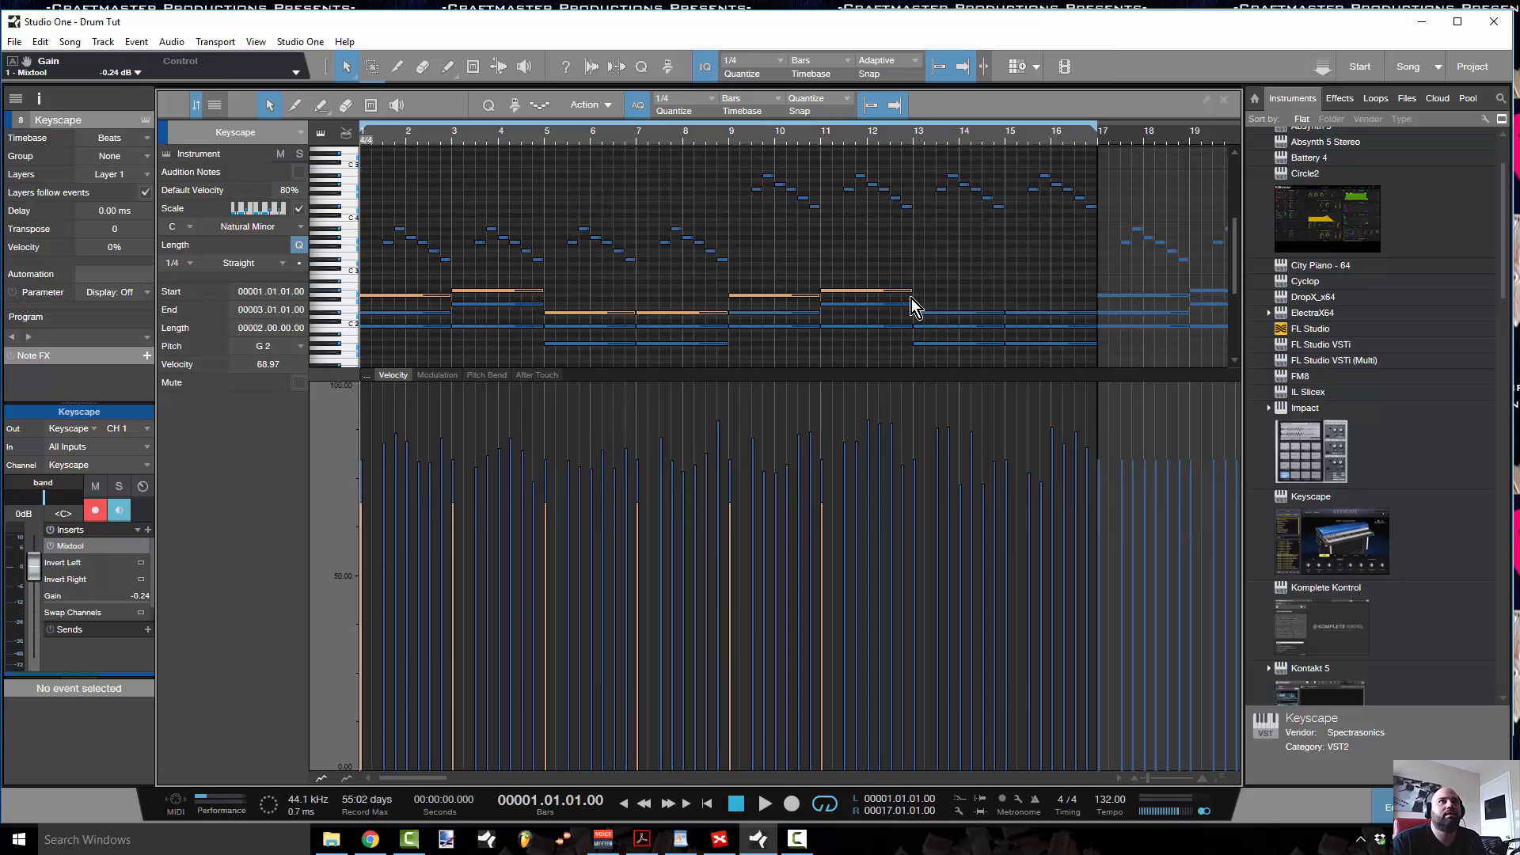
pyautogui.keyDown('shift'); pyautogui.click(934, 312); pyautogui.keyUp('shift')
pyautogui.keyDown('shift'); pyautogui.click(1043, 312); pyautogui.keyUp('shift')
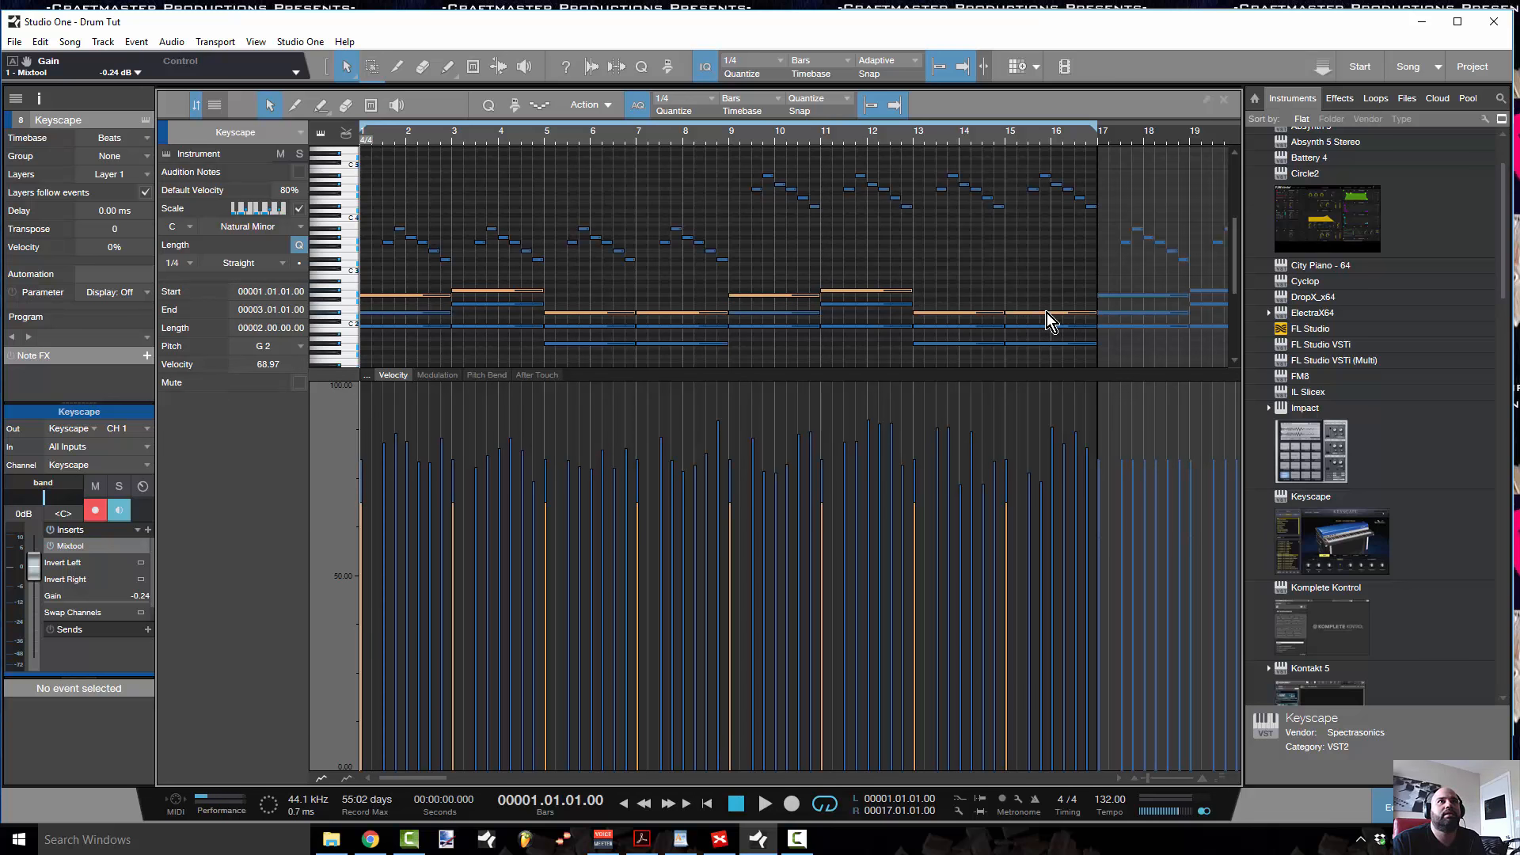
pyautogui.moveTo(1009, 528); pyautogui.dragTo(1010, 547)
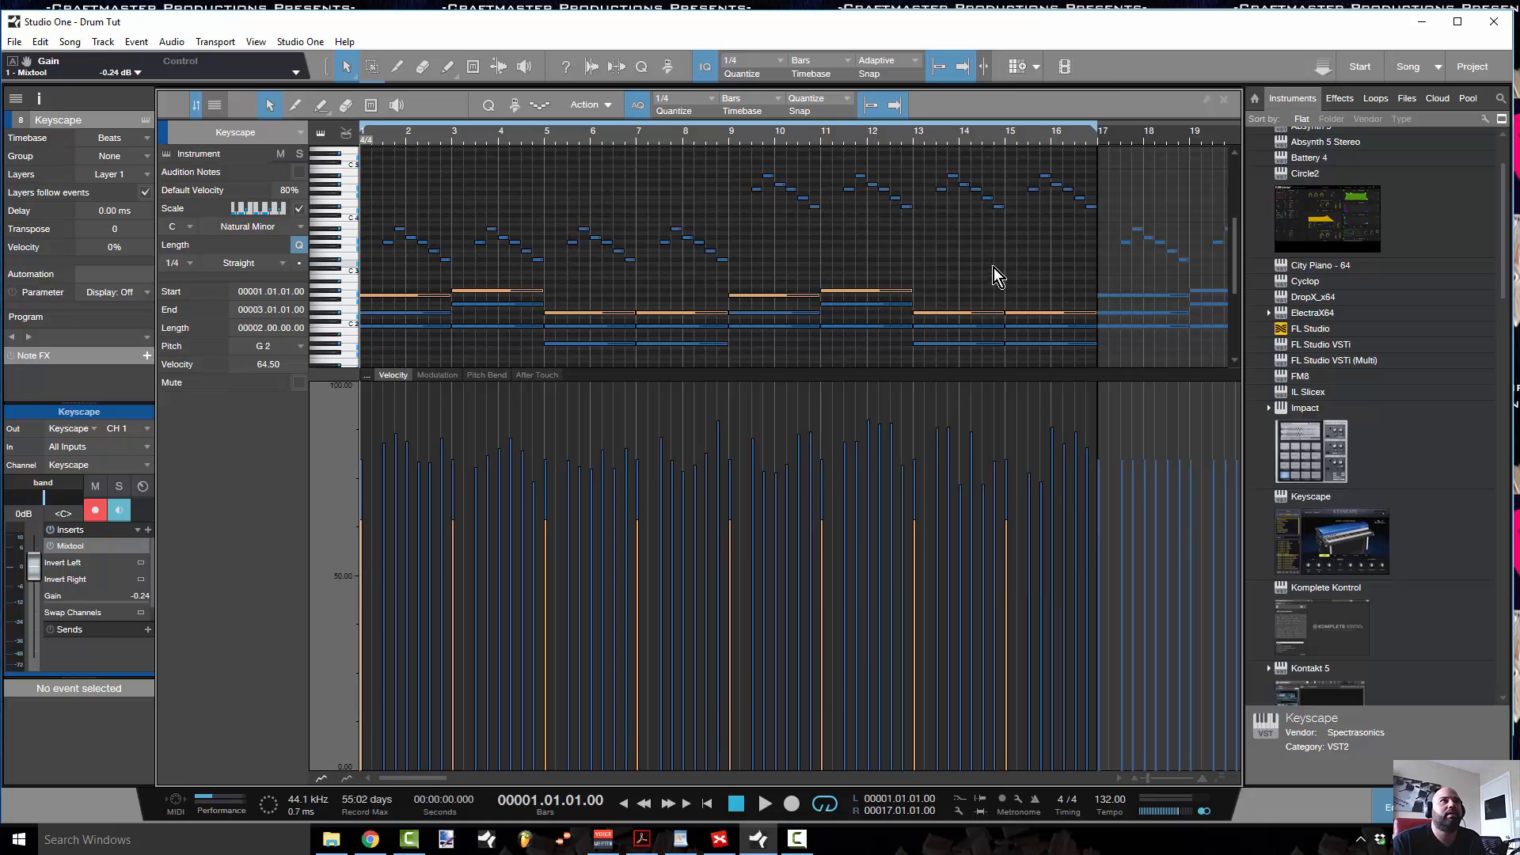
# - Slightly lower the velocity of the top notes of the chords starting at bars 3, 7, 11 and 15
pyautogui.click(994, 273)
pyautogui.click(513, 291)
pyautogui.keyDown('shift'); pyautogui.click(684, 314); pyautogui.keyUp('shift')
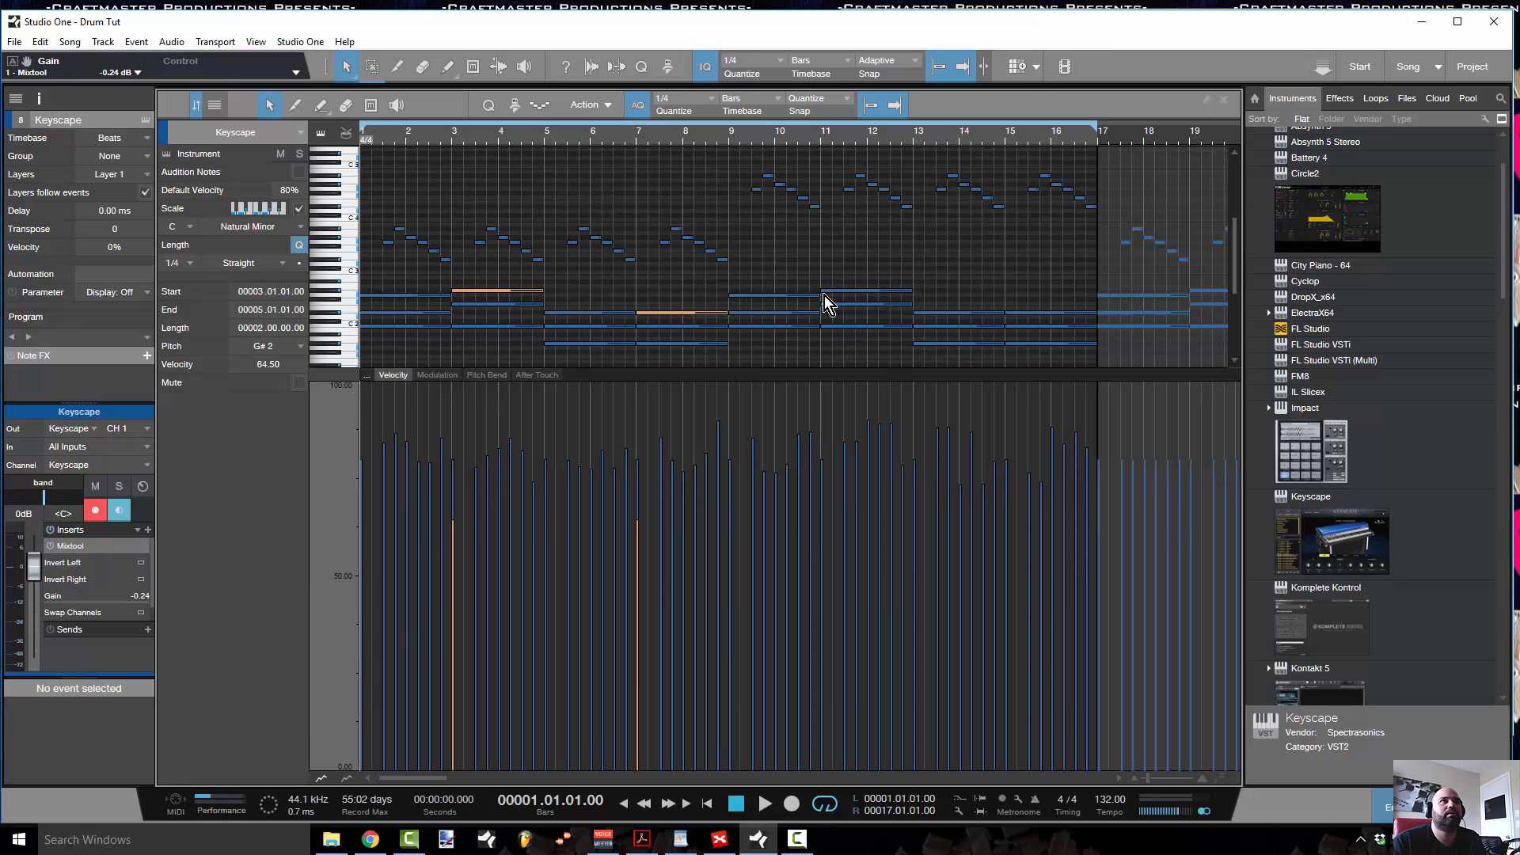
pyautogui.keyDown('shift'); pyautogui.click(844, 291); pyautogui.keyUp('shift')
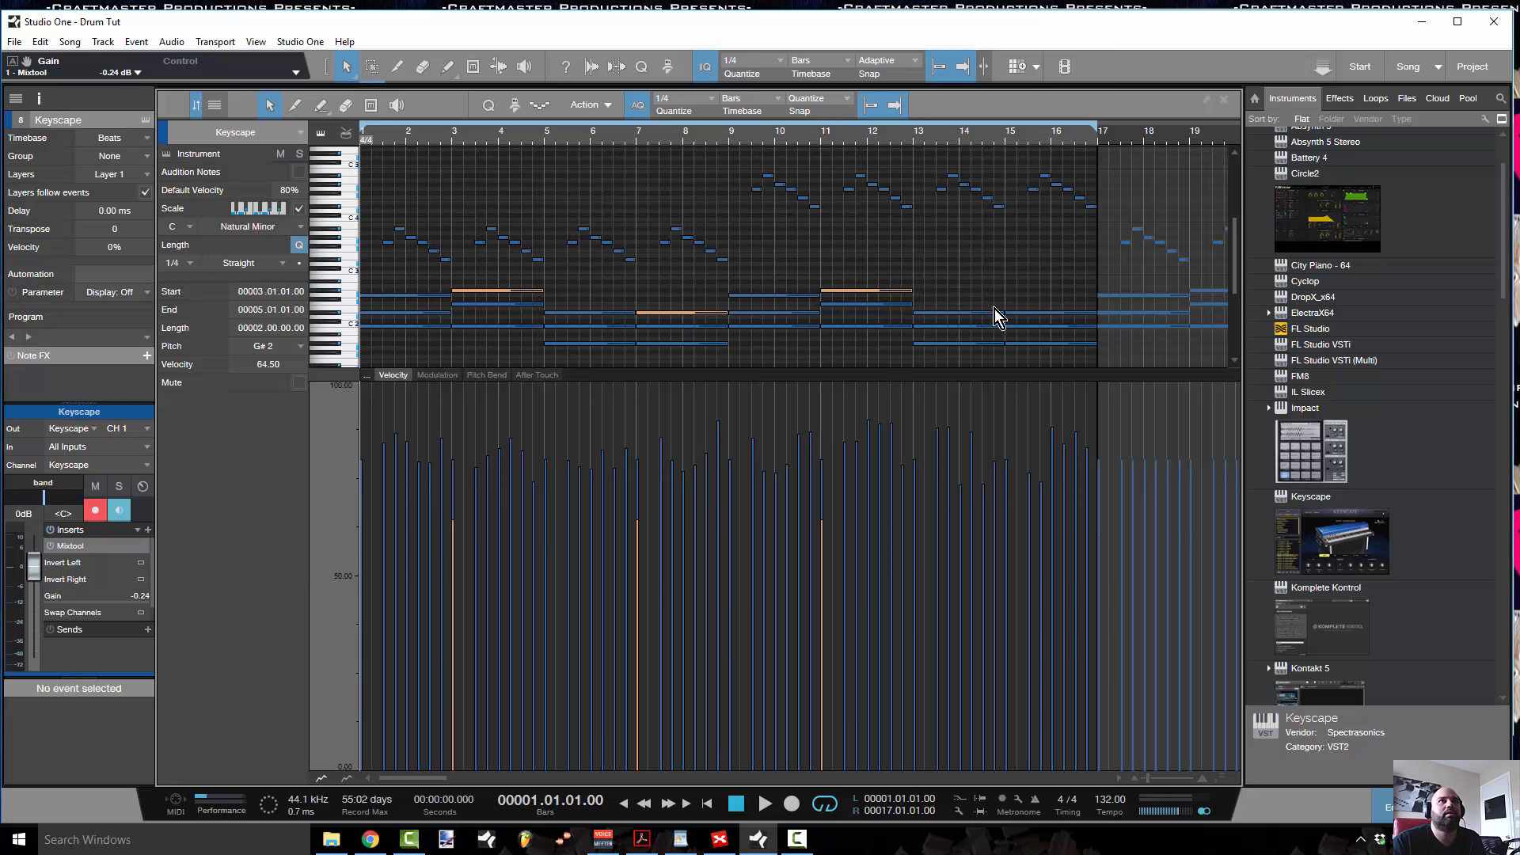
pyautogui.keyDown('shift'); pyautogui.click(1037, 317); pyautogui.keyUp('shift')
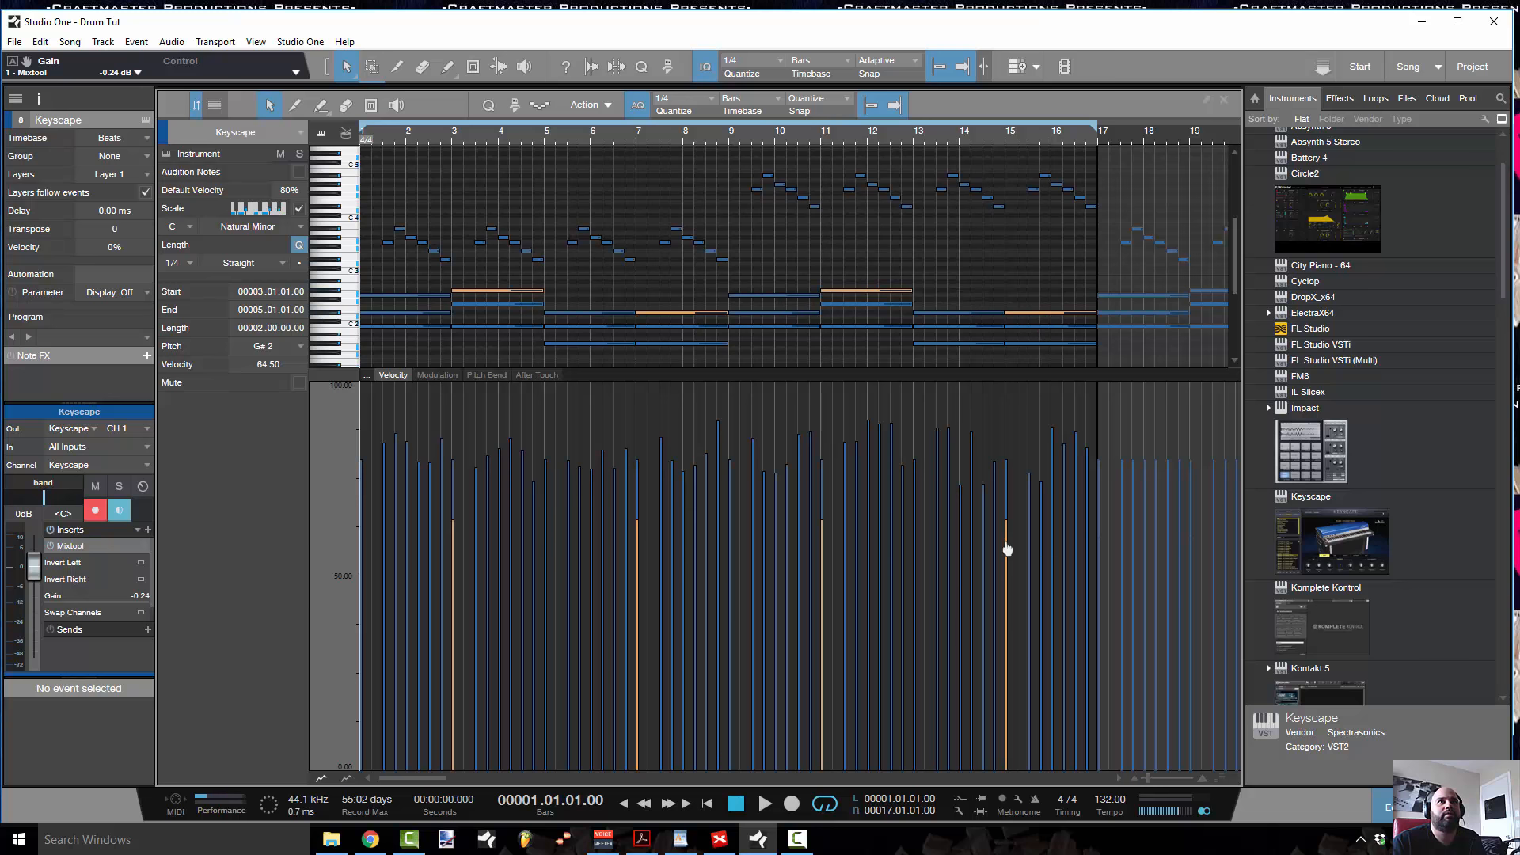
pyautogui.moveTo(1006, 552); pyautogui.dragTo(1007, 555)
pyautogui.click(995, 282)
# - Lower the velocity of the middle note of each chord in bars 1 to 16 to about 59.4%
pyautogui.click(424, 316)
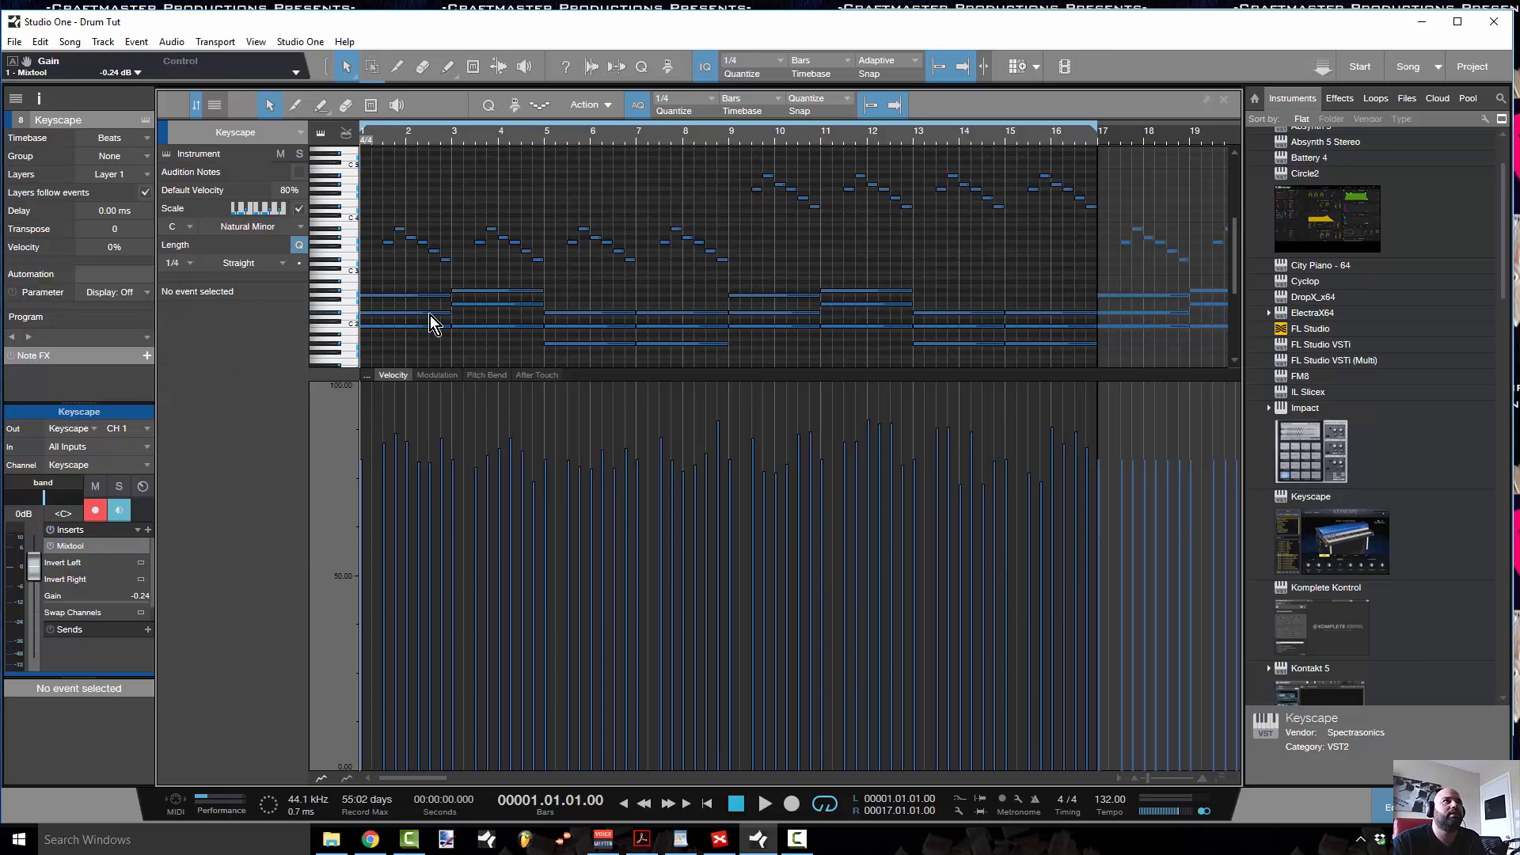
pyautogui.keyDown('shift'); pyautogui.click(493, 302); pyautogui.keyUp('shift')
pyautogui.keyDown('shift'); pyautogui.click(571, 327); pyautogui.keyUp('shift')
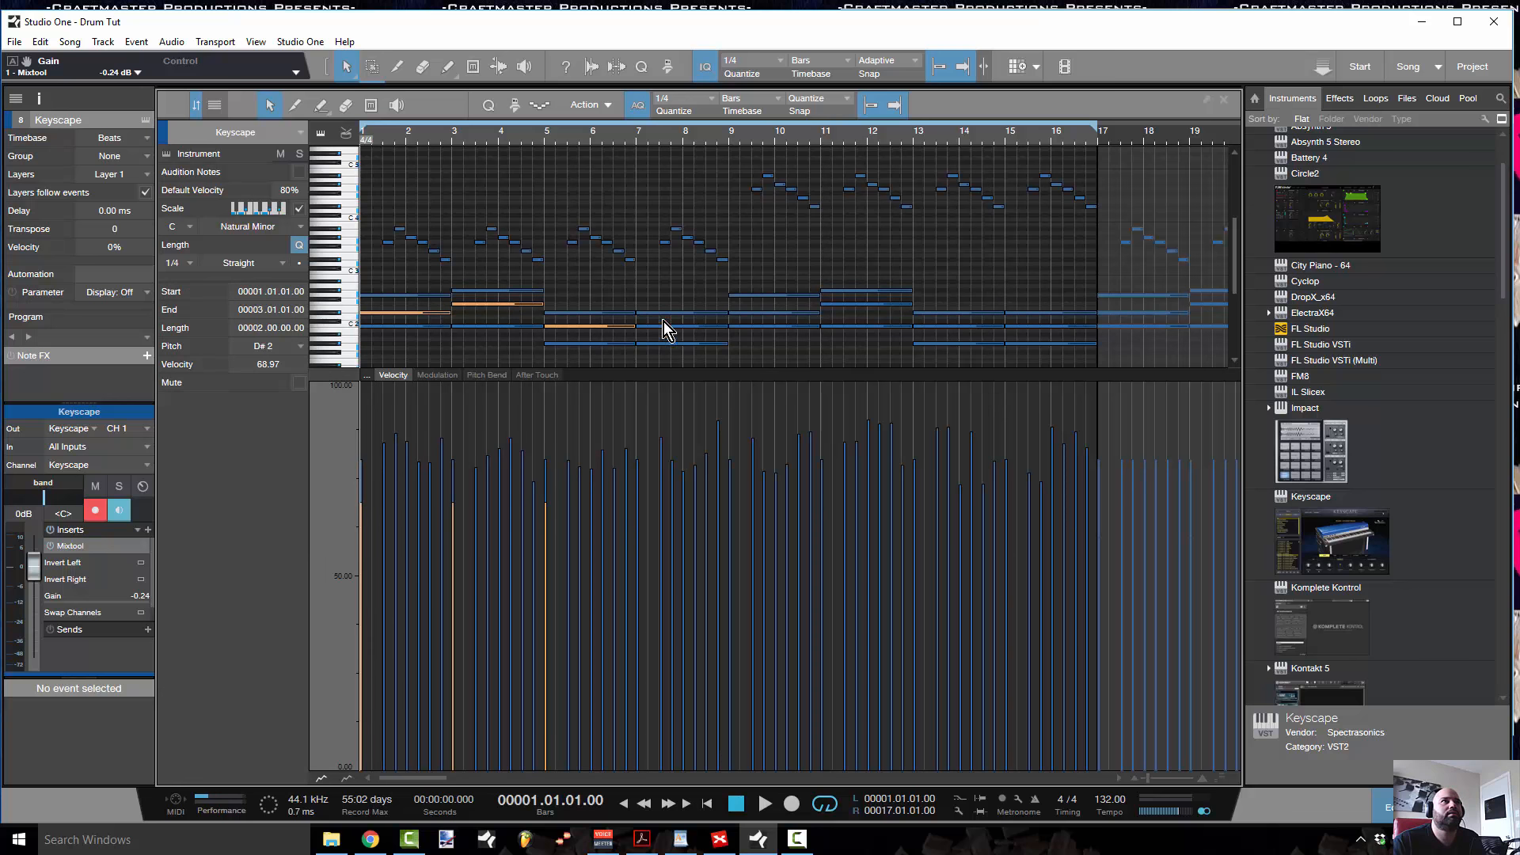
pyautogui.keyDown('shift'); pyautogui.click(672, 325); pyautogui.keyUp('shift')
pyautogui.keyDown('shift'); pyautogui.click(772, 312); pyautogui.keyUp('shift')
pyautogui.keyDown('shift'); pyautogui.click(864, 305); pyautogui.keyUp('shift')
pyautogui.keyDown('shift'); pyautogui.click(941, 326); pyautogui.keyUp('shift')
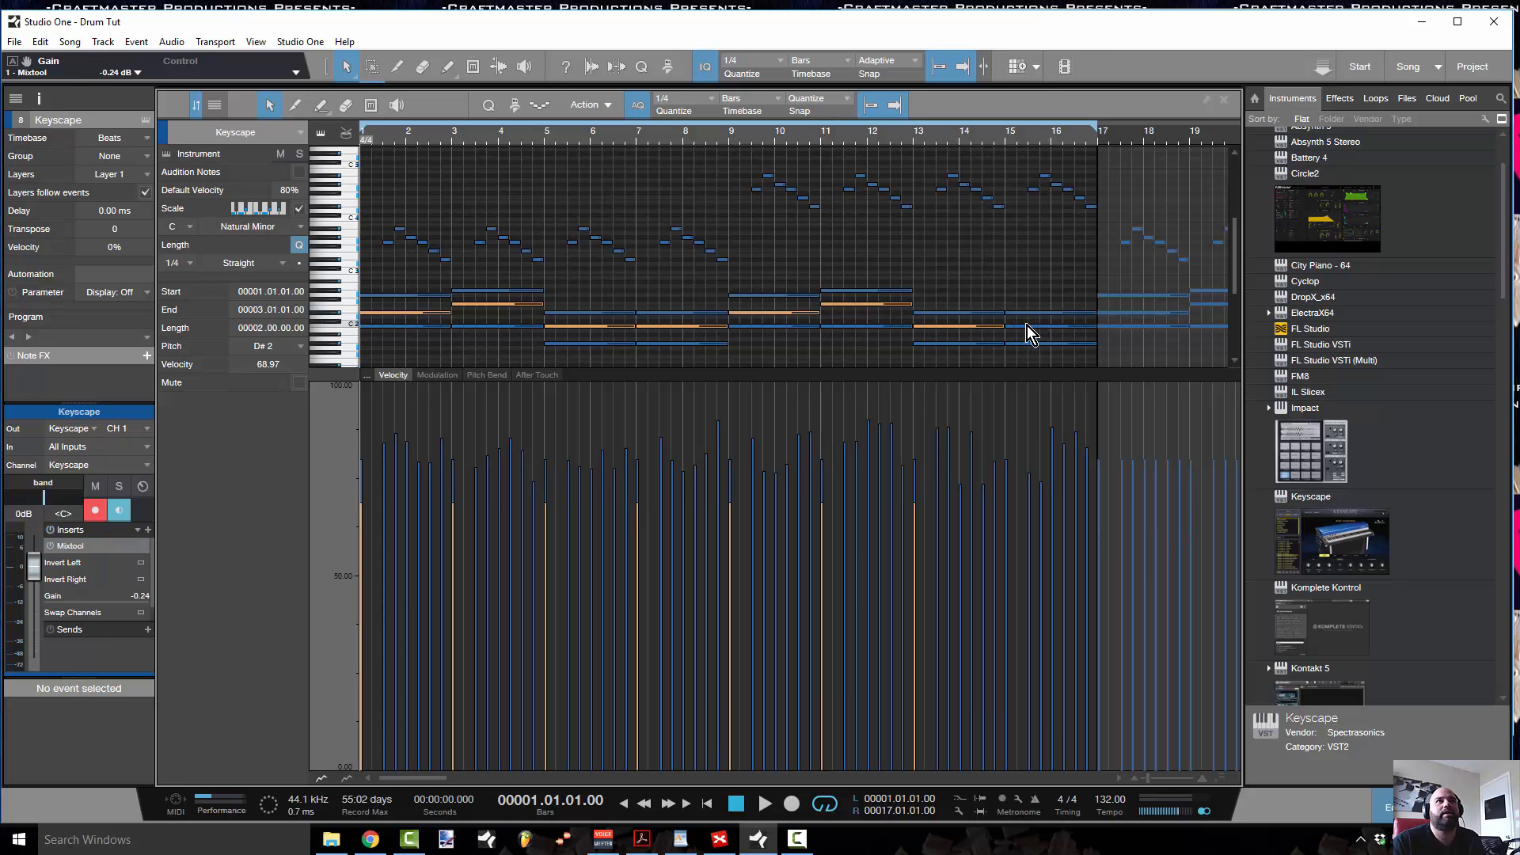
pyautogui.keyDown('shift'); pyautogui.click(1033, 326); pyautogui.keyUp('shift')
pyautogui.moveTo(1006, 539); pyautogui.dragTo(1006, 580)
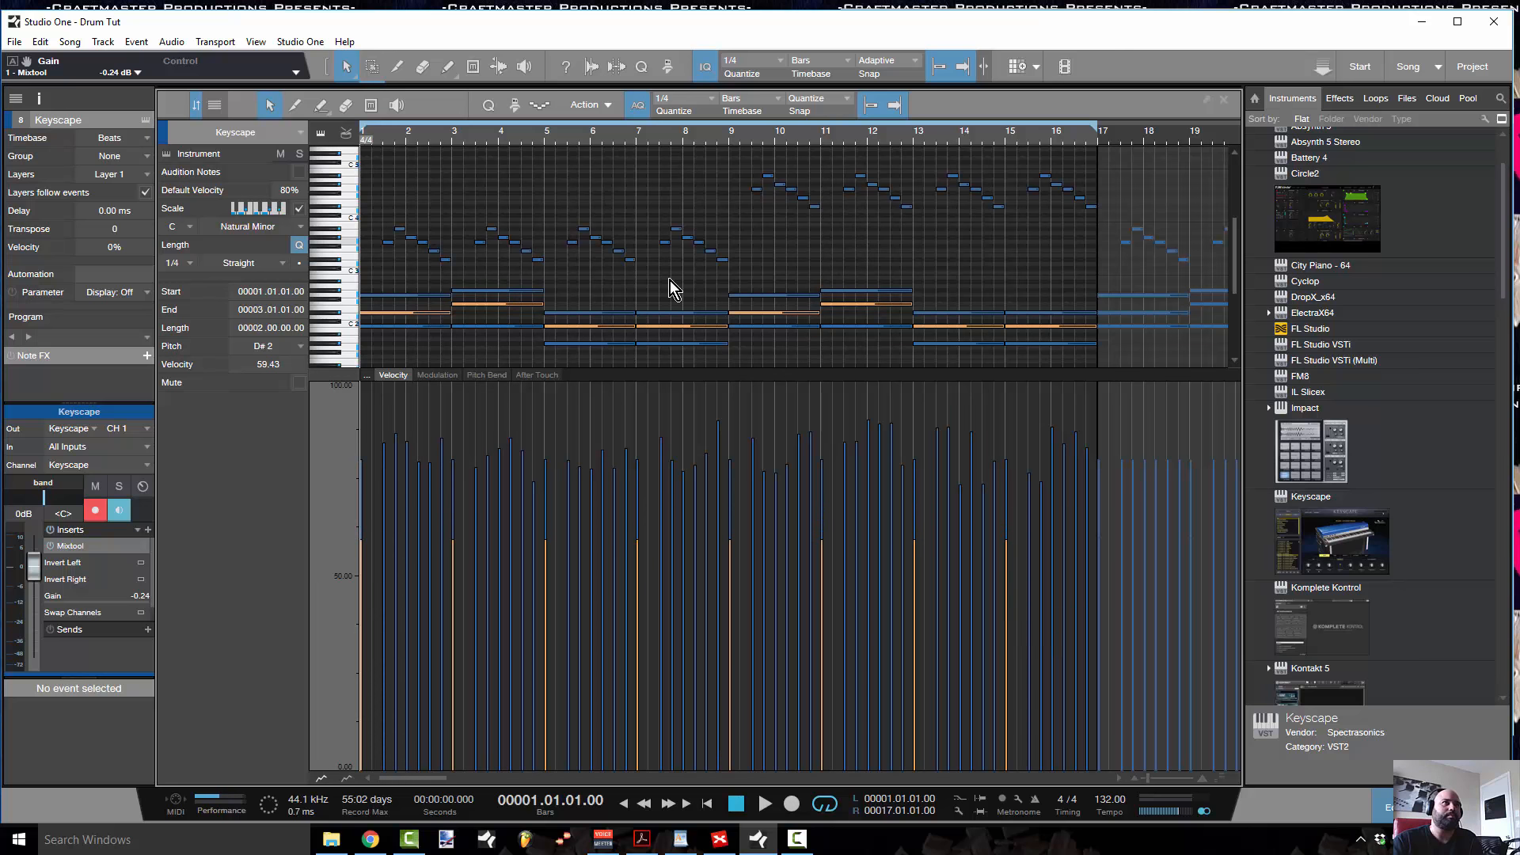
# - Play the edited section from bar 1 and the unedited copy from bar 17 to compare how they sound
pyautogui.scroll(-2, 724, 263)
pyautogui.scroll(-2, 572, 188)
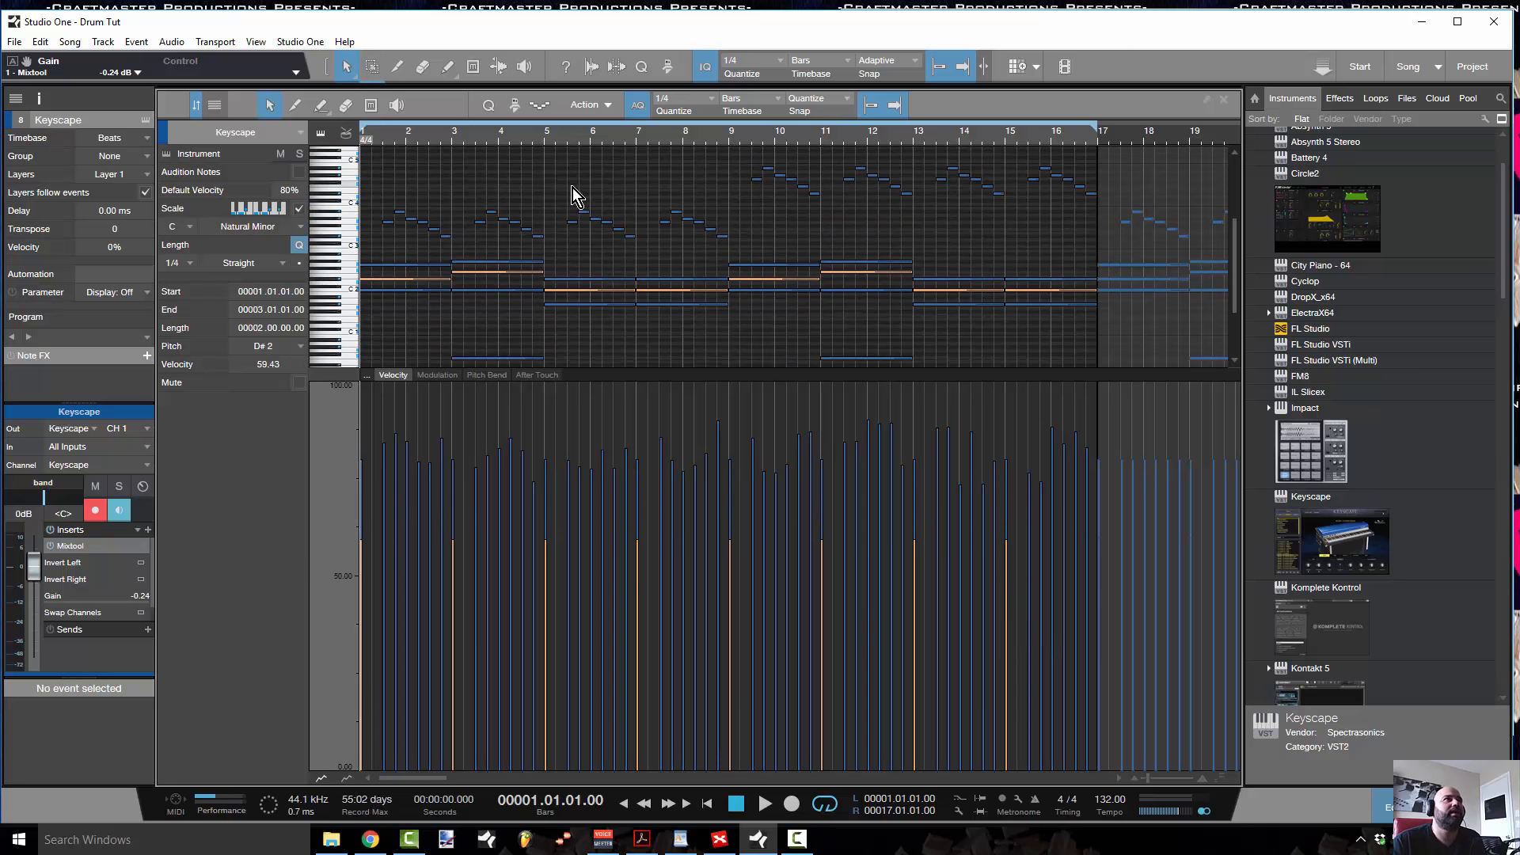
pyautogui.click(685, 323)
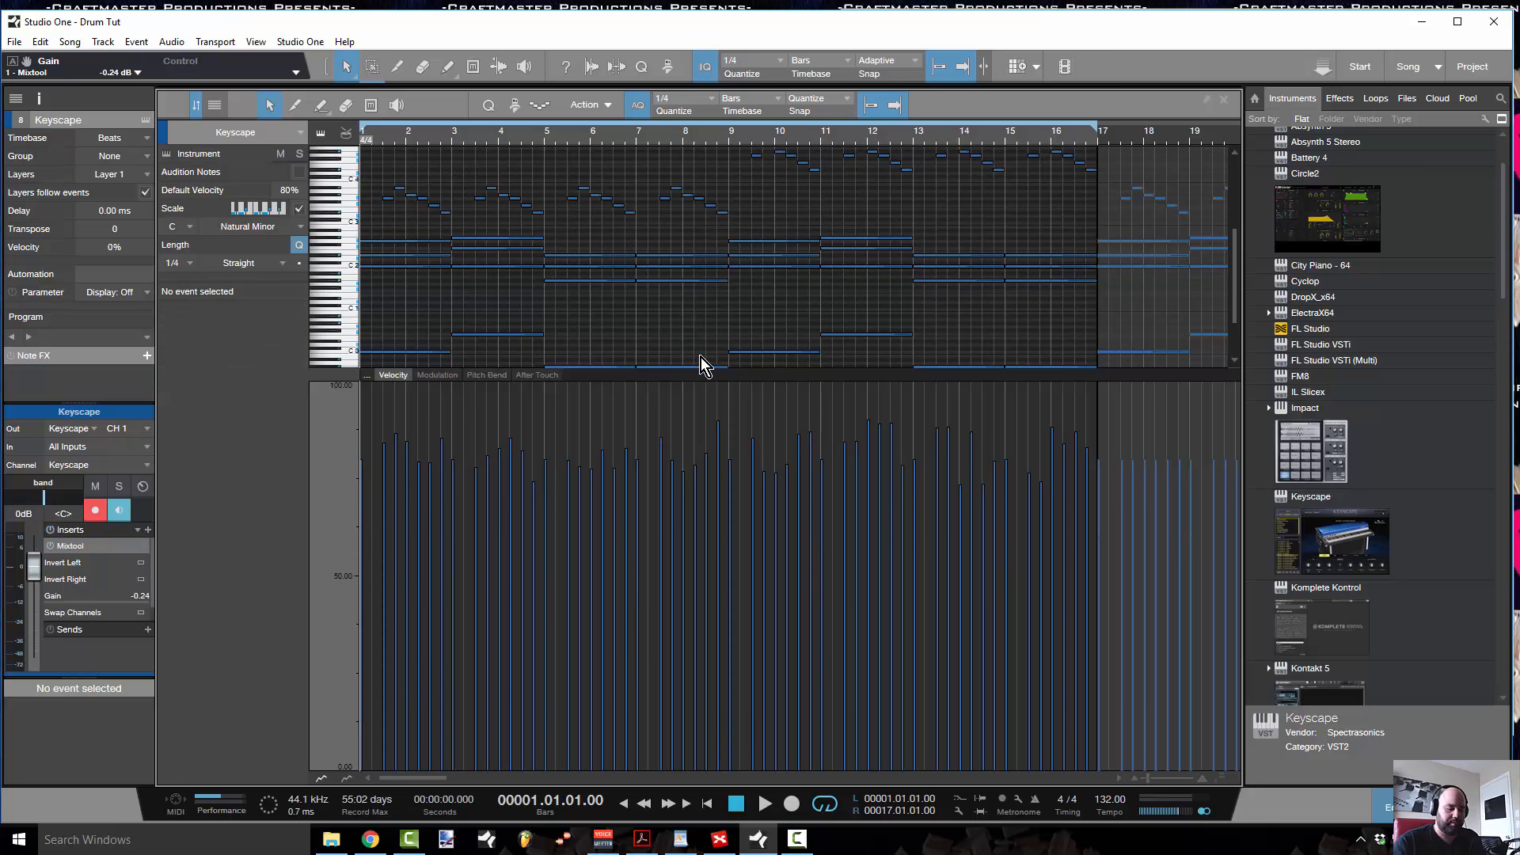
pyautogui.press('space')
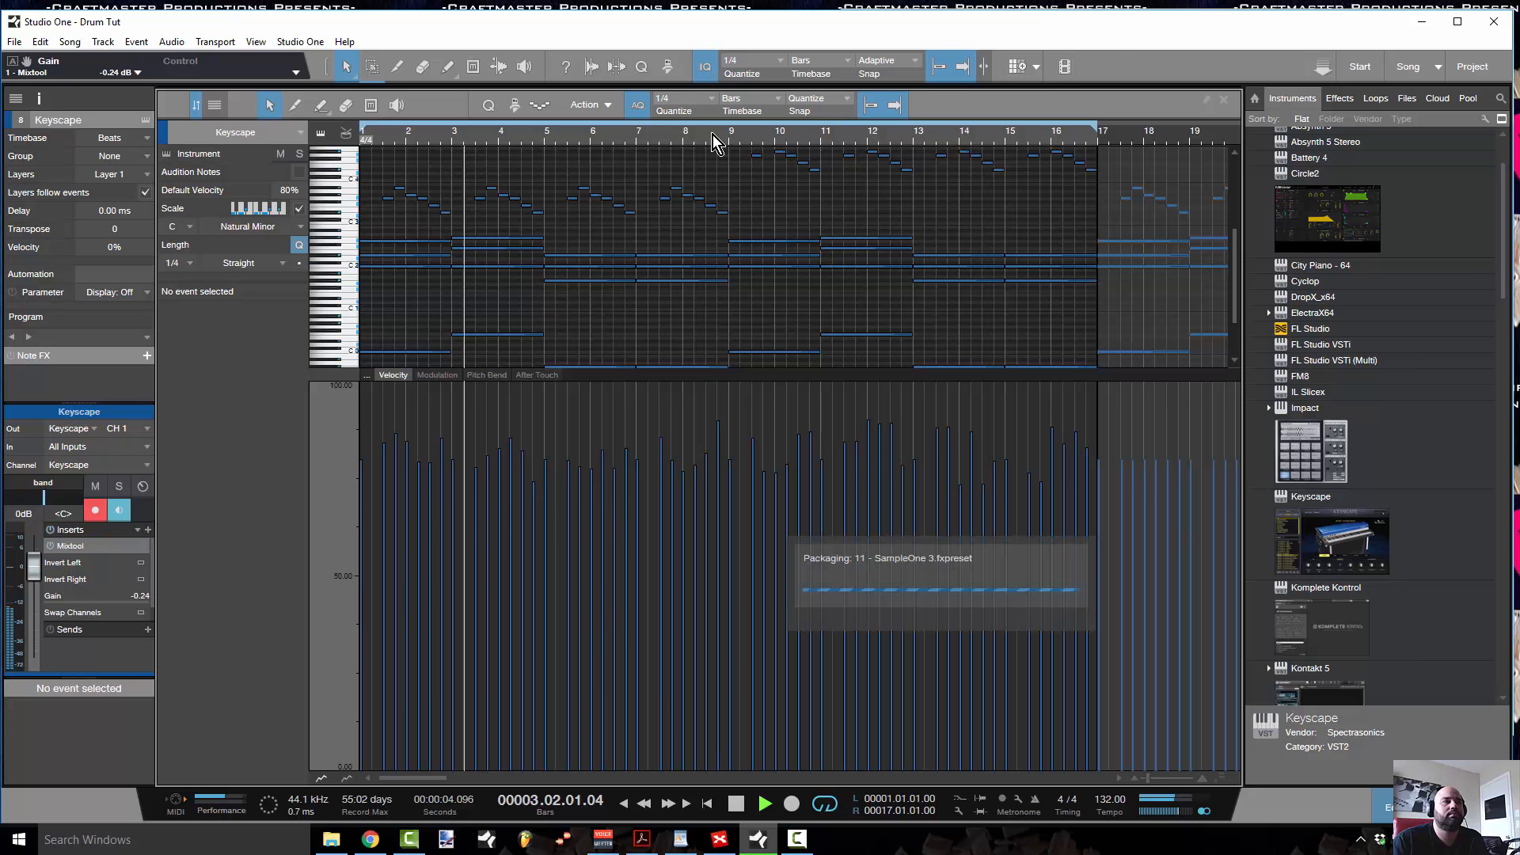
pyautogui.click(712, 135)
pyautogui.press('space')
pyautogui.moveTo(733, 140)
pyautogui.mouseDown()
pyautogui.moveTo(698, 96)
pyautogui.moveTo(689, 122)
pyautogui.moveTo(705, 136)
pyautogui.mouseUp()
pyautogui.click(706, 137)
pyautogui.press('space')
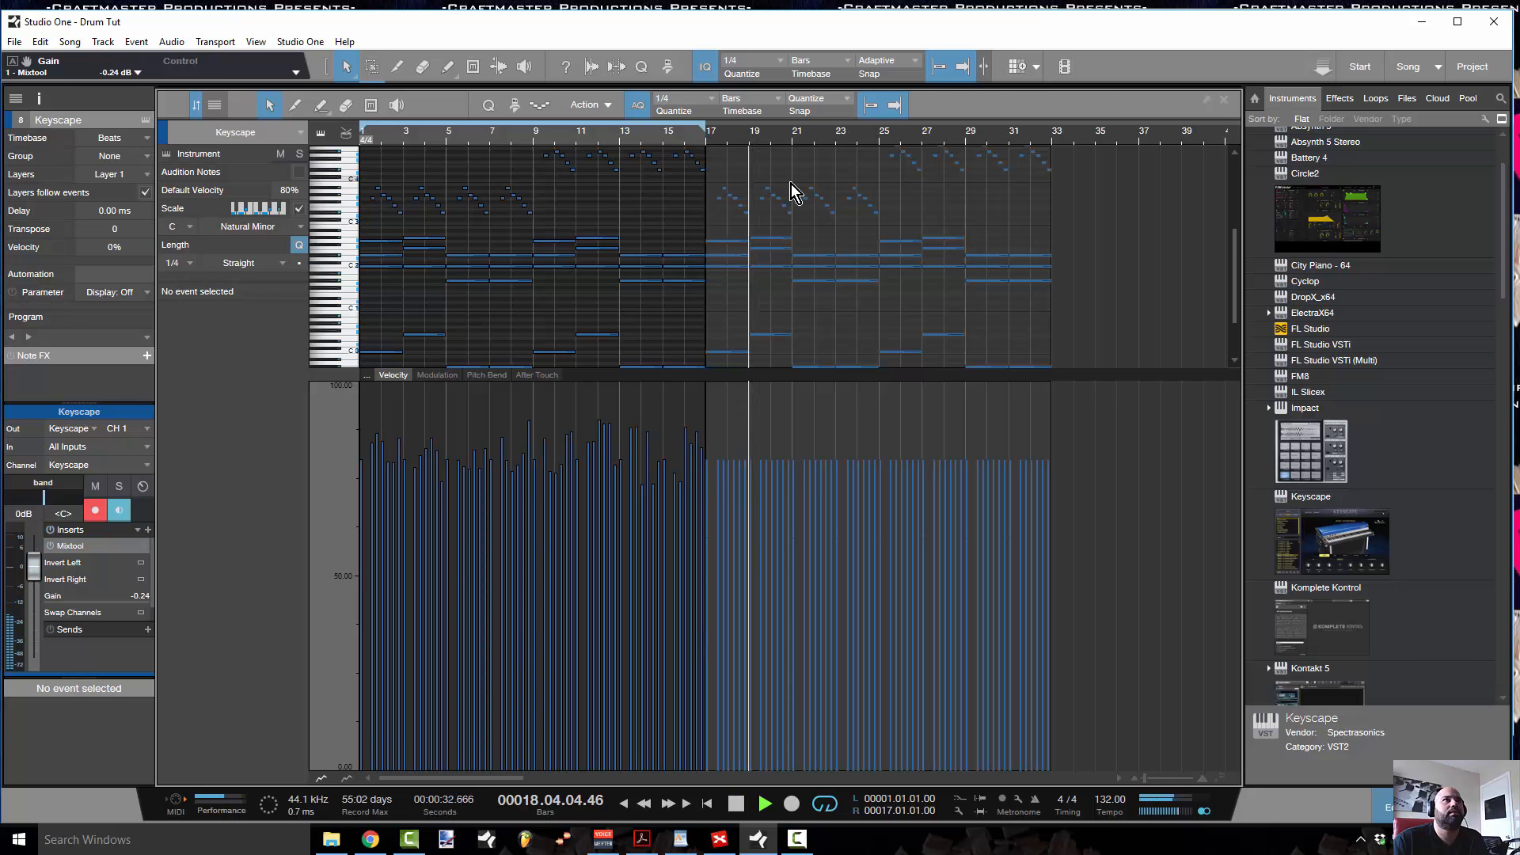
pyautogui.press('space')
pyautogui.press('space')
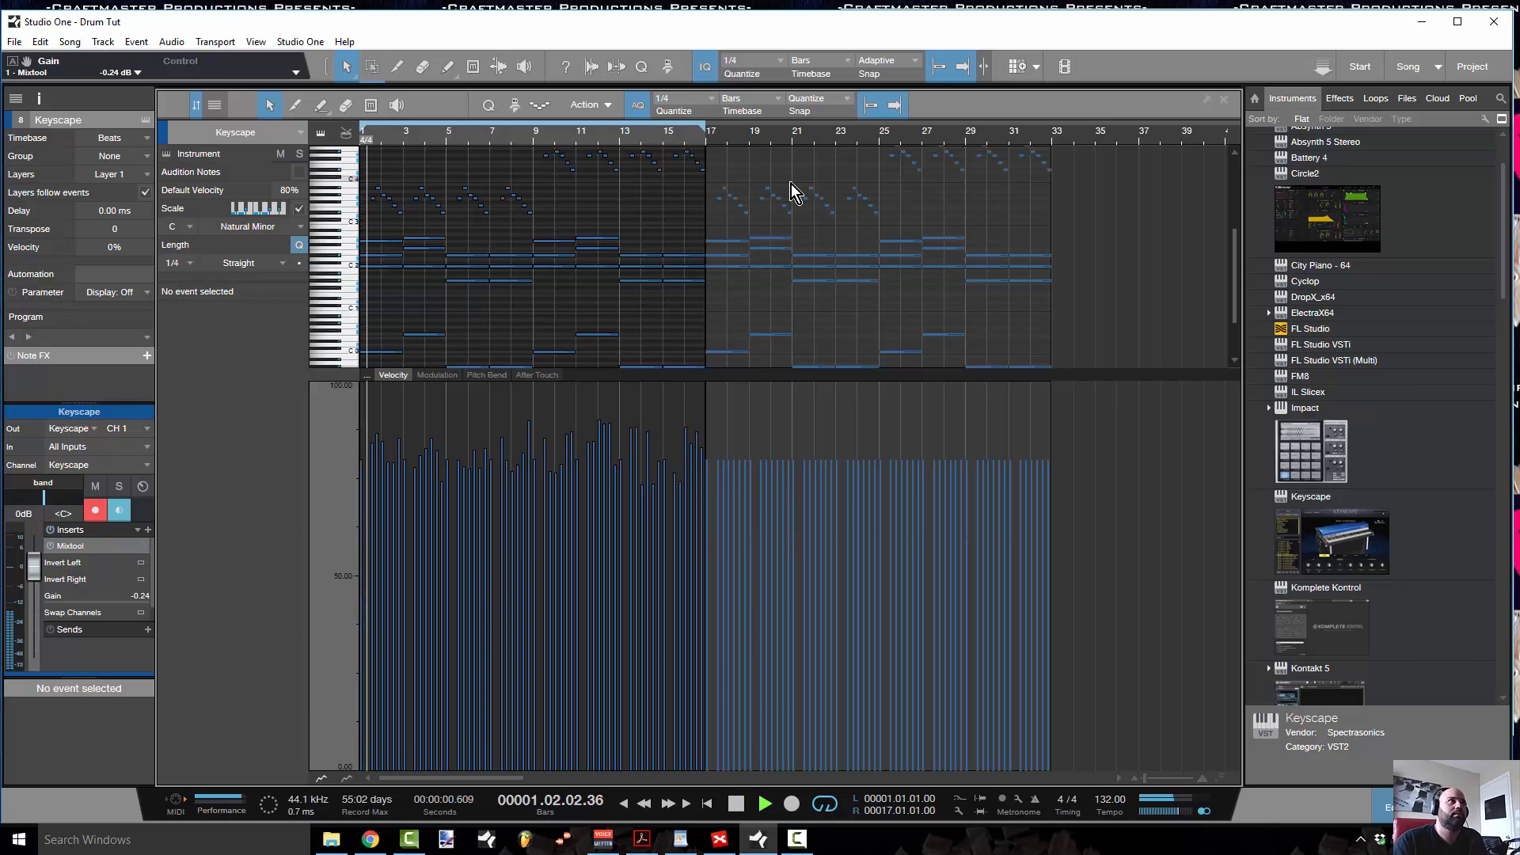
pyautogui.press('space')
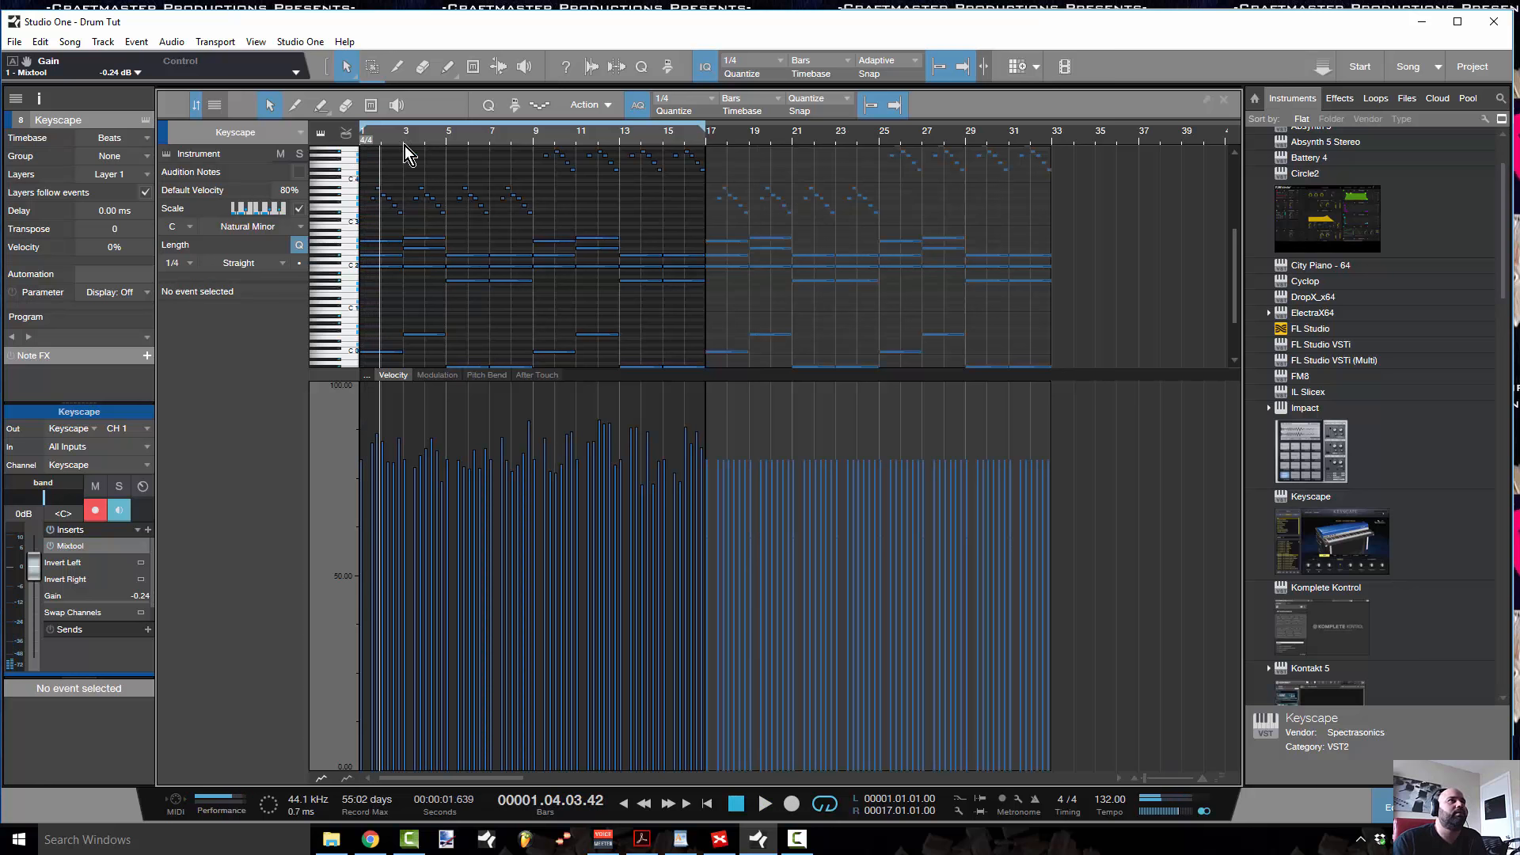
# - Trim the starts of the middle chord notes in bars 1 to 16 slightly later, with the first starting at 1.01.01.02
pyautogui.moveTo(402, 143); pyautogui.dragTo(396, 186)
pyautogui.scroll(4, 523, 257)
pyautogui.scroll(-2, 428, 144)
pyautogui.moveTo(445, 141); pyautogui.dragTo(554, 117)
pyautogui.scroll(1, 435, 270)
pyautogui.scroll(3, 437, 272)
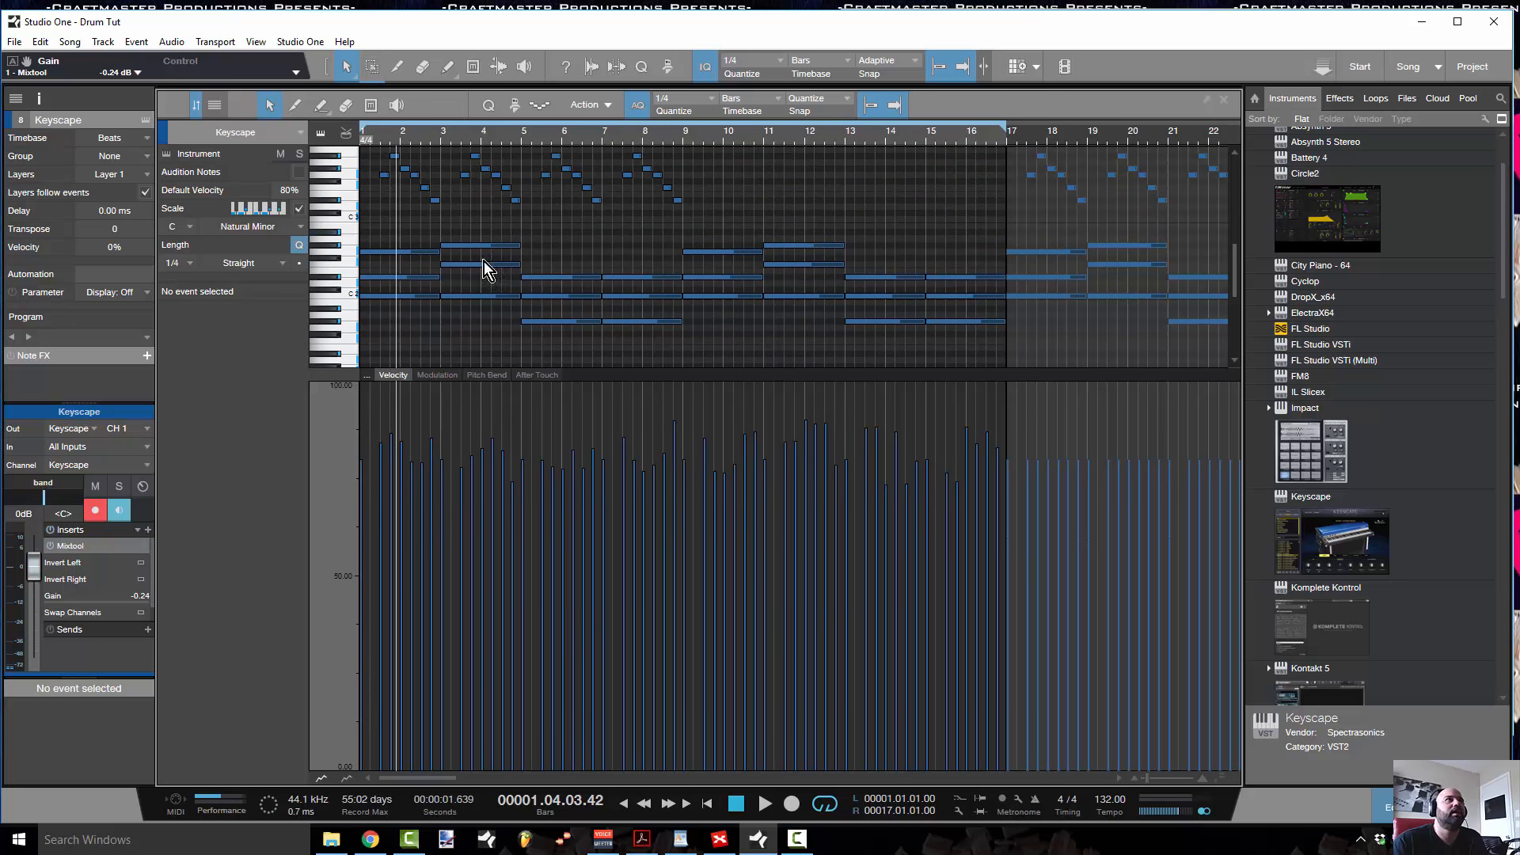
pyautogui.click(402, 276)
pyautogui.keyDown('shift'); pyautogui.click(483, 264); pyautogui.keyUp('shift')
pyautogui.keyDown('shift'); pyautogui.click(553, 296); pyautogui.keyUp('shift')
pyautogui.keyDown('shift'); pyautogui.click(630, 297); pyautogui.keyUp('shift')
pyautogui.keyDown('shift'); pyautogui.click(710, 277); pyautogui.keyUp('shift')
pyautogui.keyDown('shift'); pyautogui.click(798, 265); pyautogui.keyUp('shift')
pyautogui.keyDown('shift'); pyautogui.click(872, 298); pyautogui.keyUp('shift')
pyautogui.keyDown('shift'); pyautogui.click(940, 298); pyautogui.keyUp('shift')
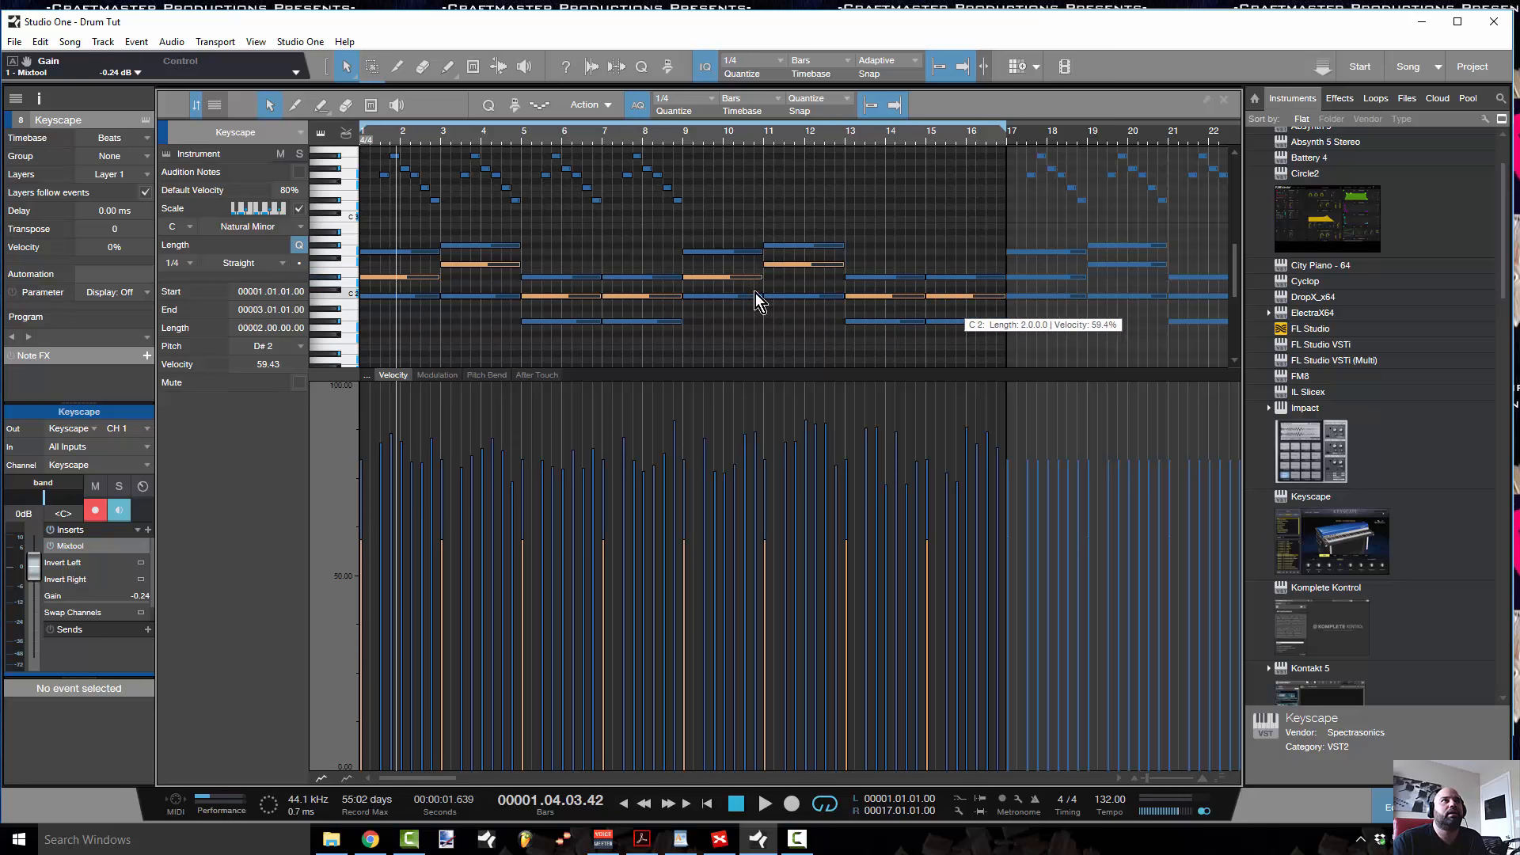
pyautogui.moveTo(583, 370); pyautogui.dragTo(543, 710)
pyautogui.moveTo(451, 151); pyautogui.dragTo(515, 320)
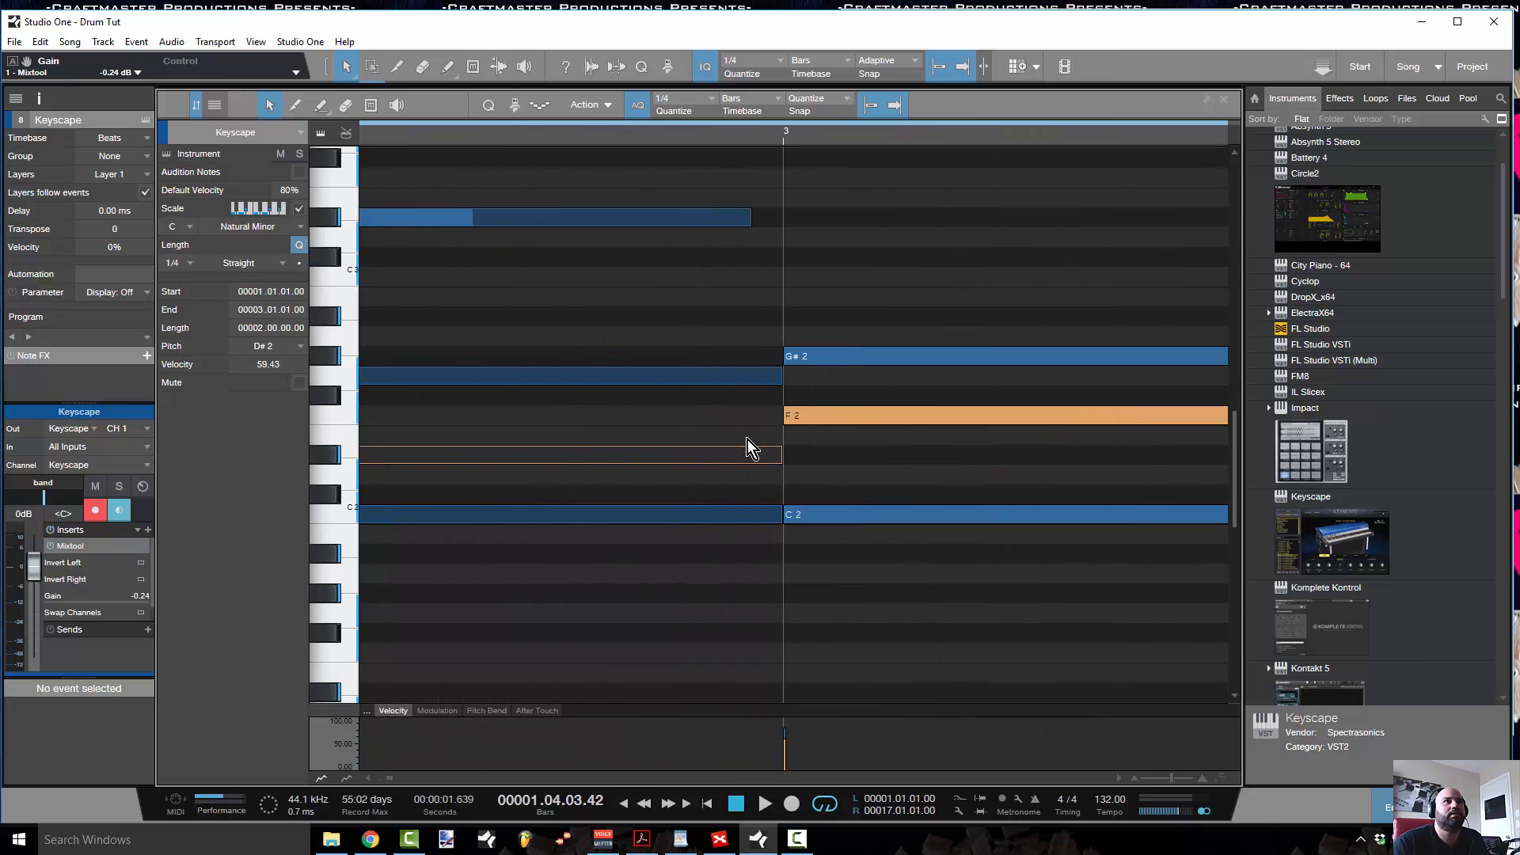
pyautogui.moveTo(784, 420); pyautogui.dragTo(796, 425)
pyautogui.moveTo(762, 142); pyautogui.dragTo(758, 2)
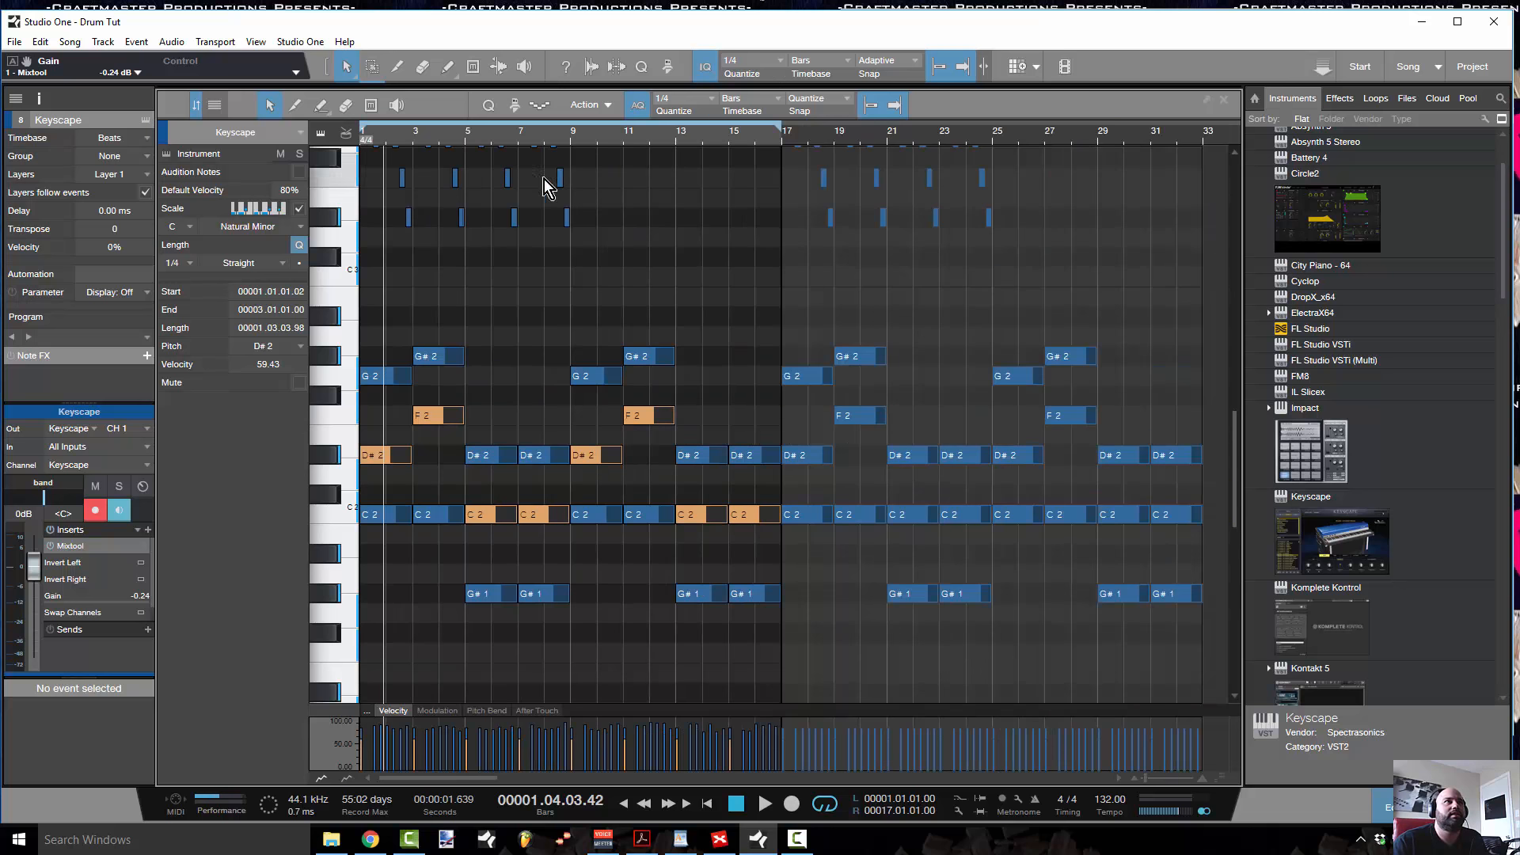
# - Trim the starts of the top chord notes in bars 1 to 16 slightly later, with the first starting at 1.01.01.09
pyautogui.click(506, 325)
pyautogui.click(388, 380)
pyautogui.keyDown('shift'); pyautogui.click(424, 358); pyautogui.keyUp('shift')
pyautogui.keyDown('shift'); pyautogui.click(500, 454); pyautogui.keyUp('shift')
pyautogui.keyDown('shift'); pyautogui.click(538, 457); pyautogui.keyUp('shift')
pyautogui.keyDown('shift'); pyautogui.click(587, 378); pyautogui.keyUp('shift')
pyautogui.keyDown('shift'); pyautogui.click(648, 356); pyautogui.keyUp('shift')
pyautogui.keyDown('shift'); pyautogui.click(701, 455); pyautogui.keyUp('shift')
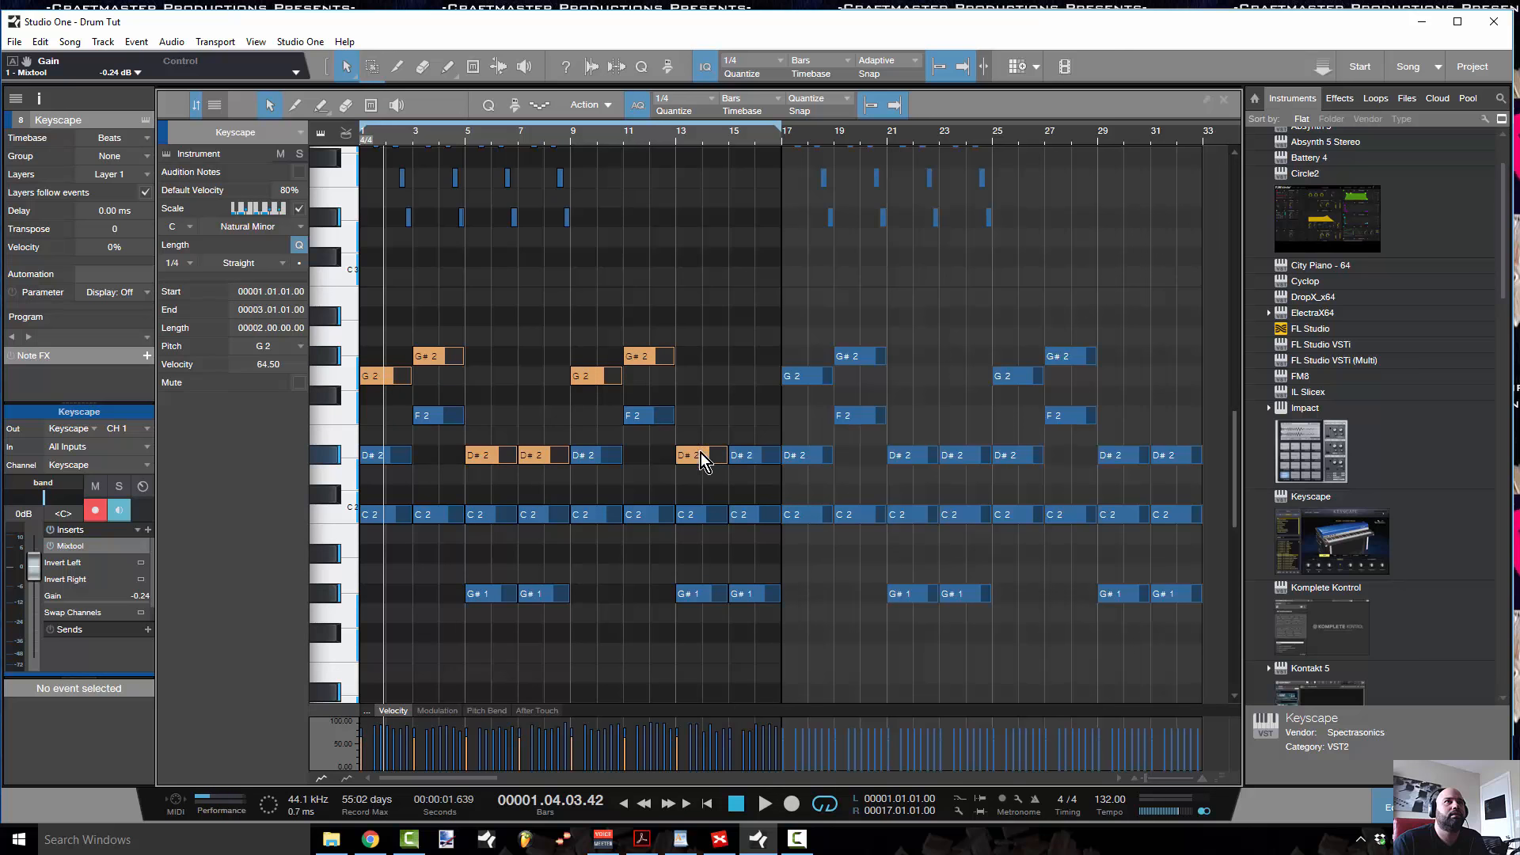
pyautogui.moveTo(559, 150); pyautogui.dragTo(862, 390)
pyautogui.moveTo(812, 139); pyautogui.dragTo(891, 59)
pyautogui.scroll(-2, 621, 248)
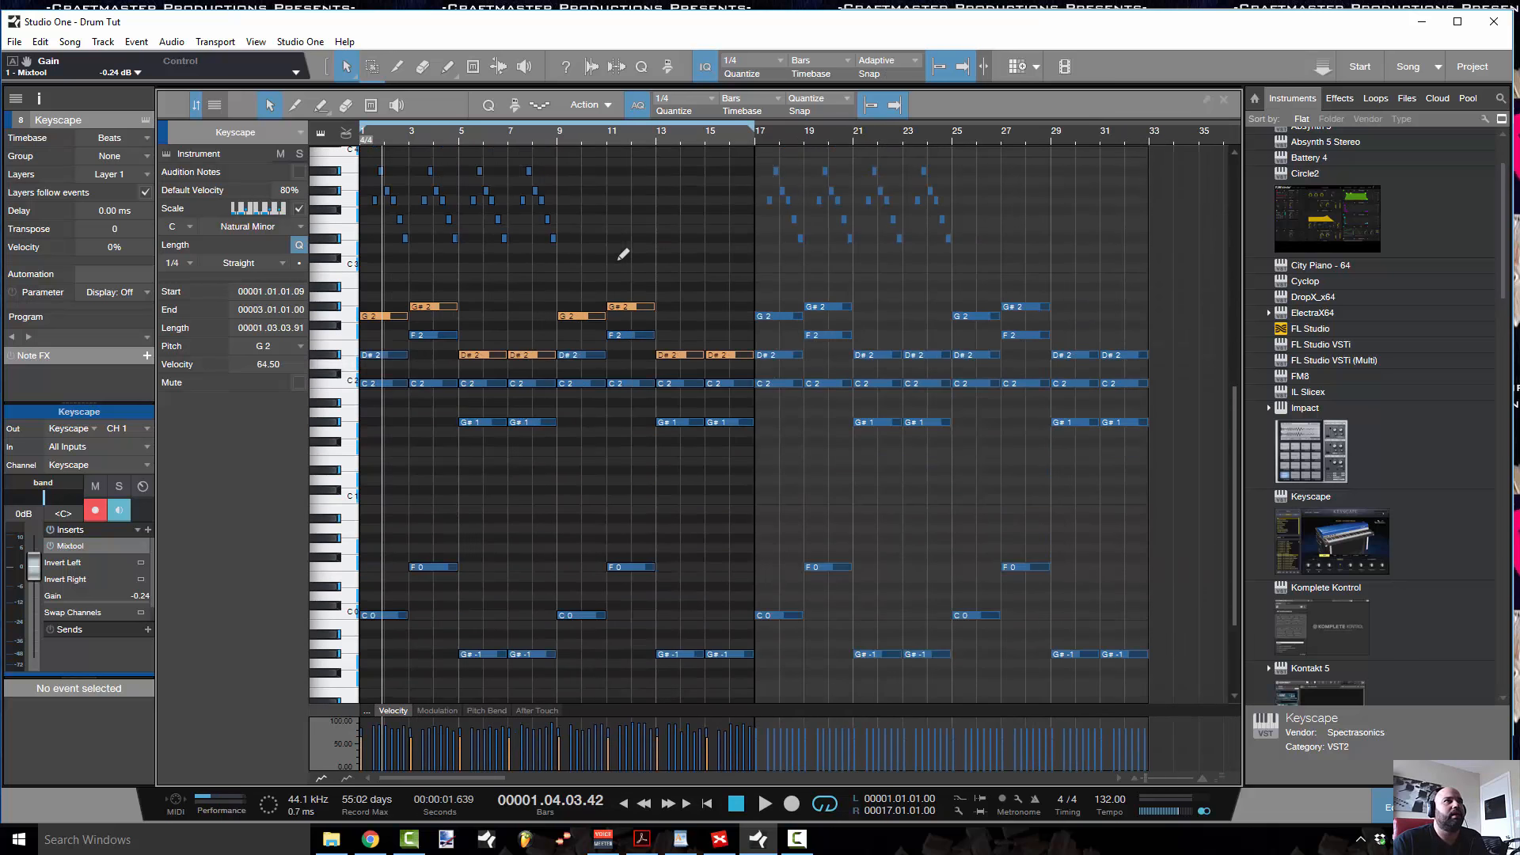
pyautogui.click(567, 469)
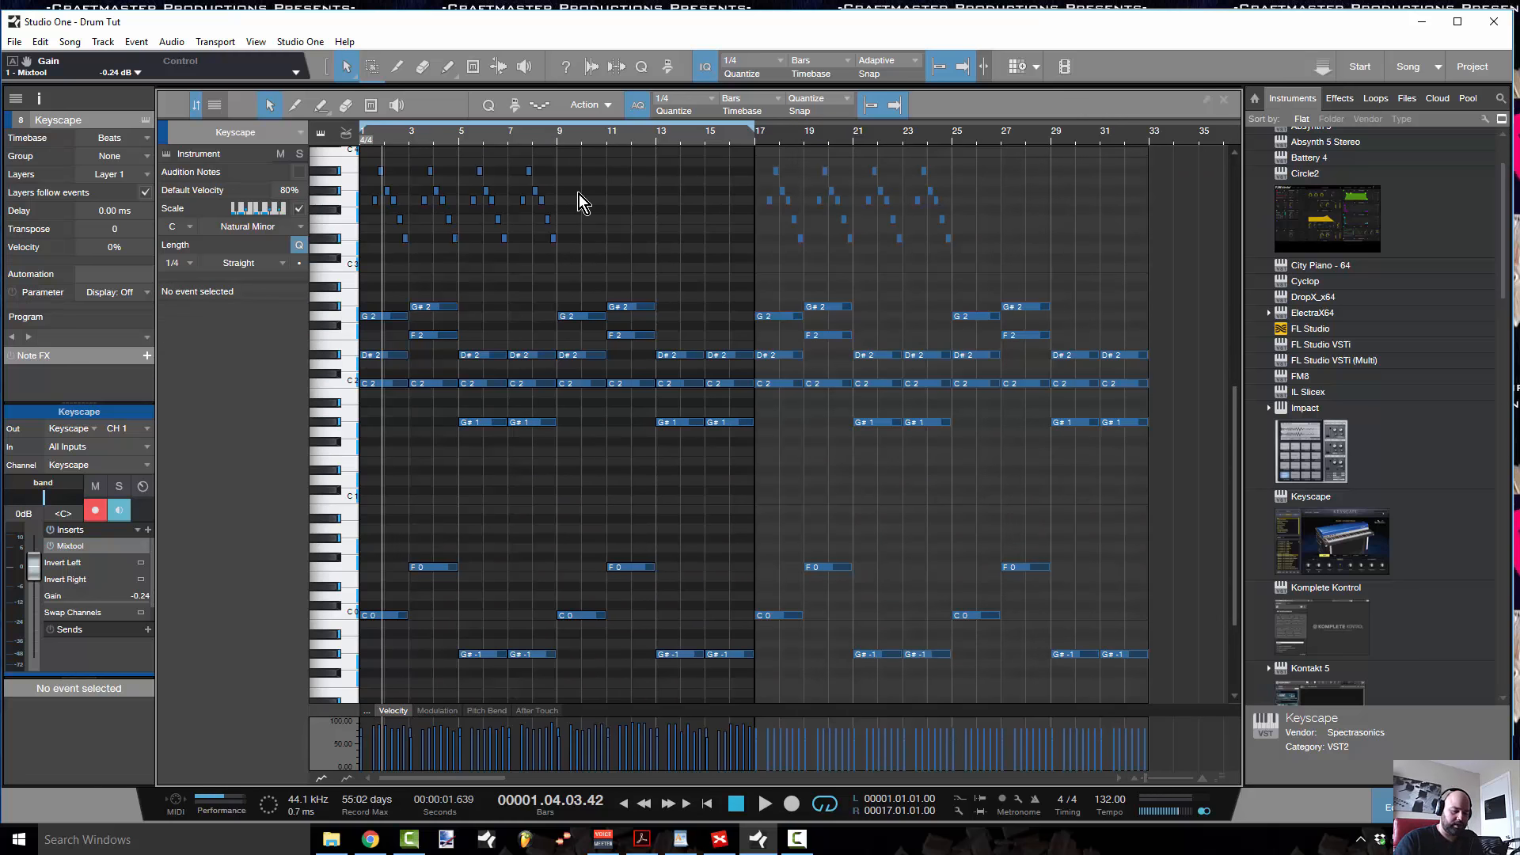
# - Play the edited part from the beginning to check the staggered chord notes
pyautogui.press(',')
pyautogui.press('space')
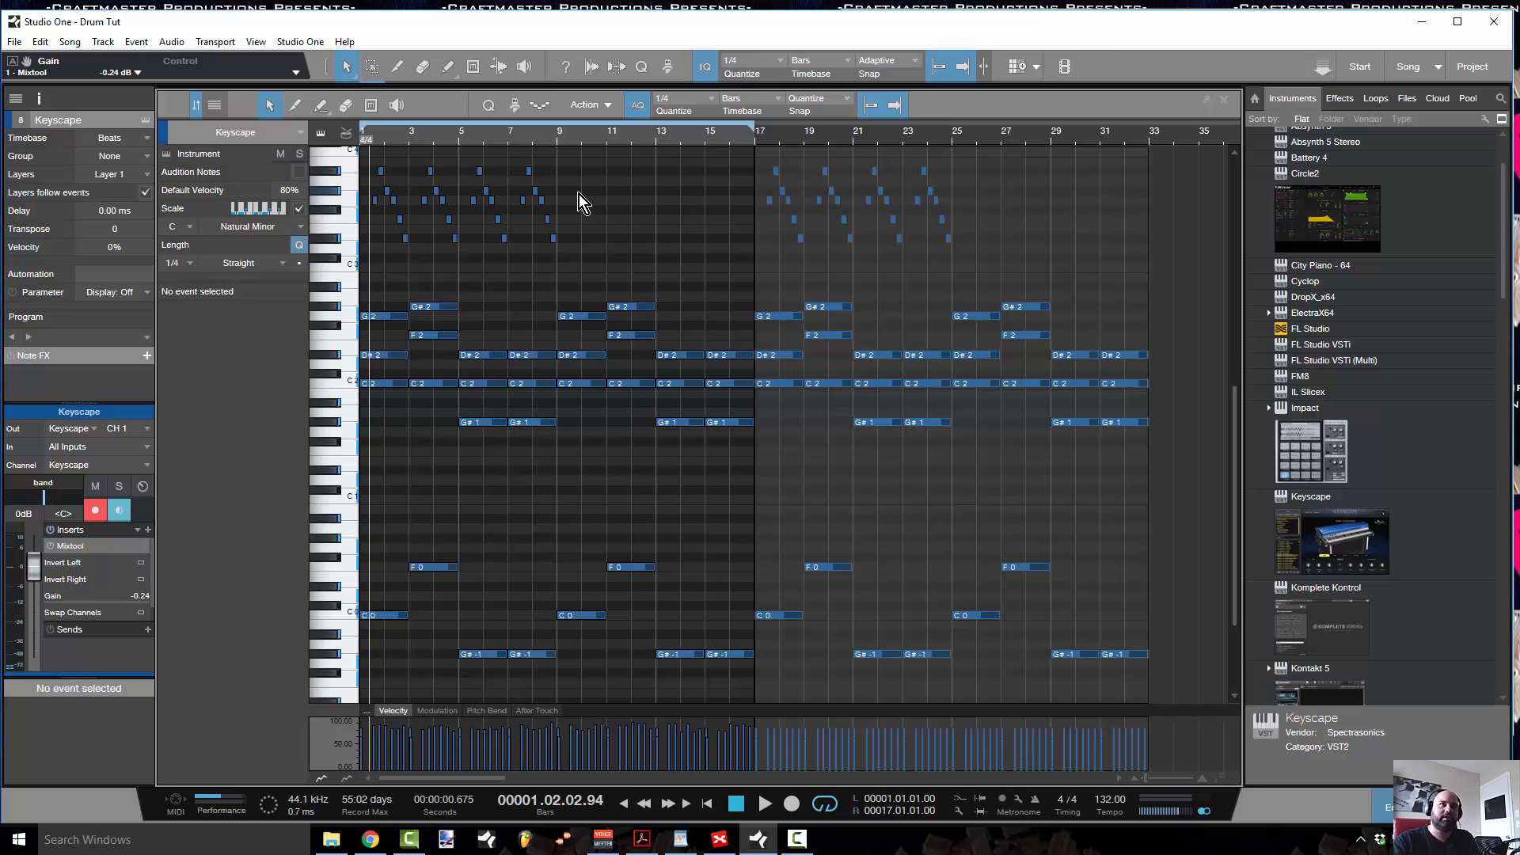
pyautogui.press(',')
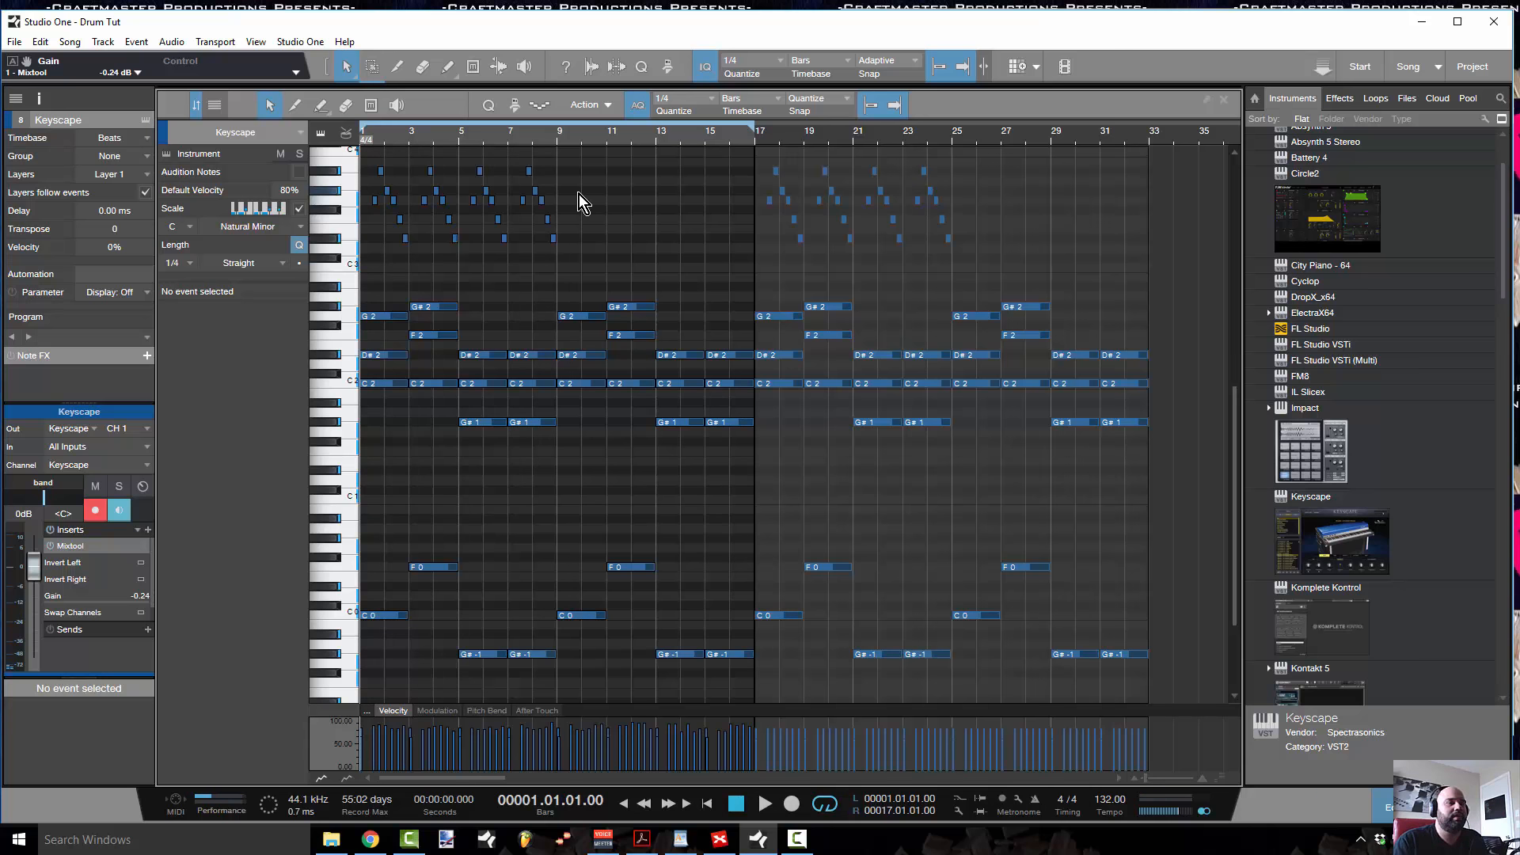
pyautogui.press('space')
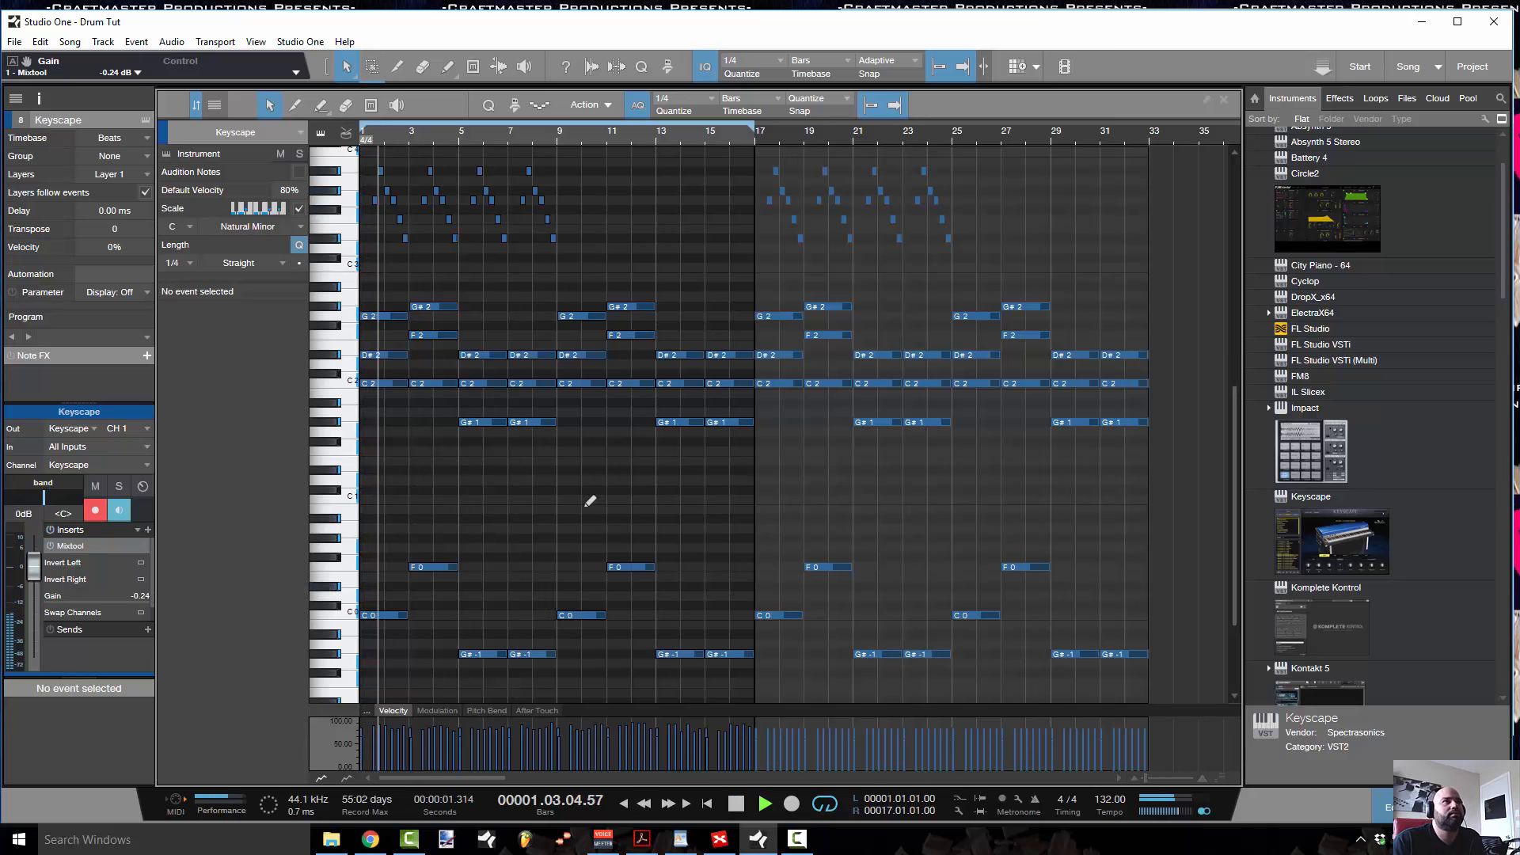
# - Select all the low bass notes in bars 1 to 16 and lower their velocity to 56.52
pyautogui.scroll(-3, 590, 501)
pyautogui.moveTo(373, 510); pyautogui.dragTo(724, 635)
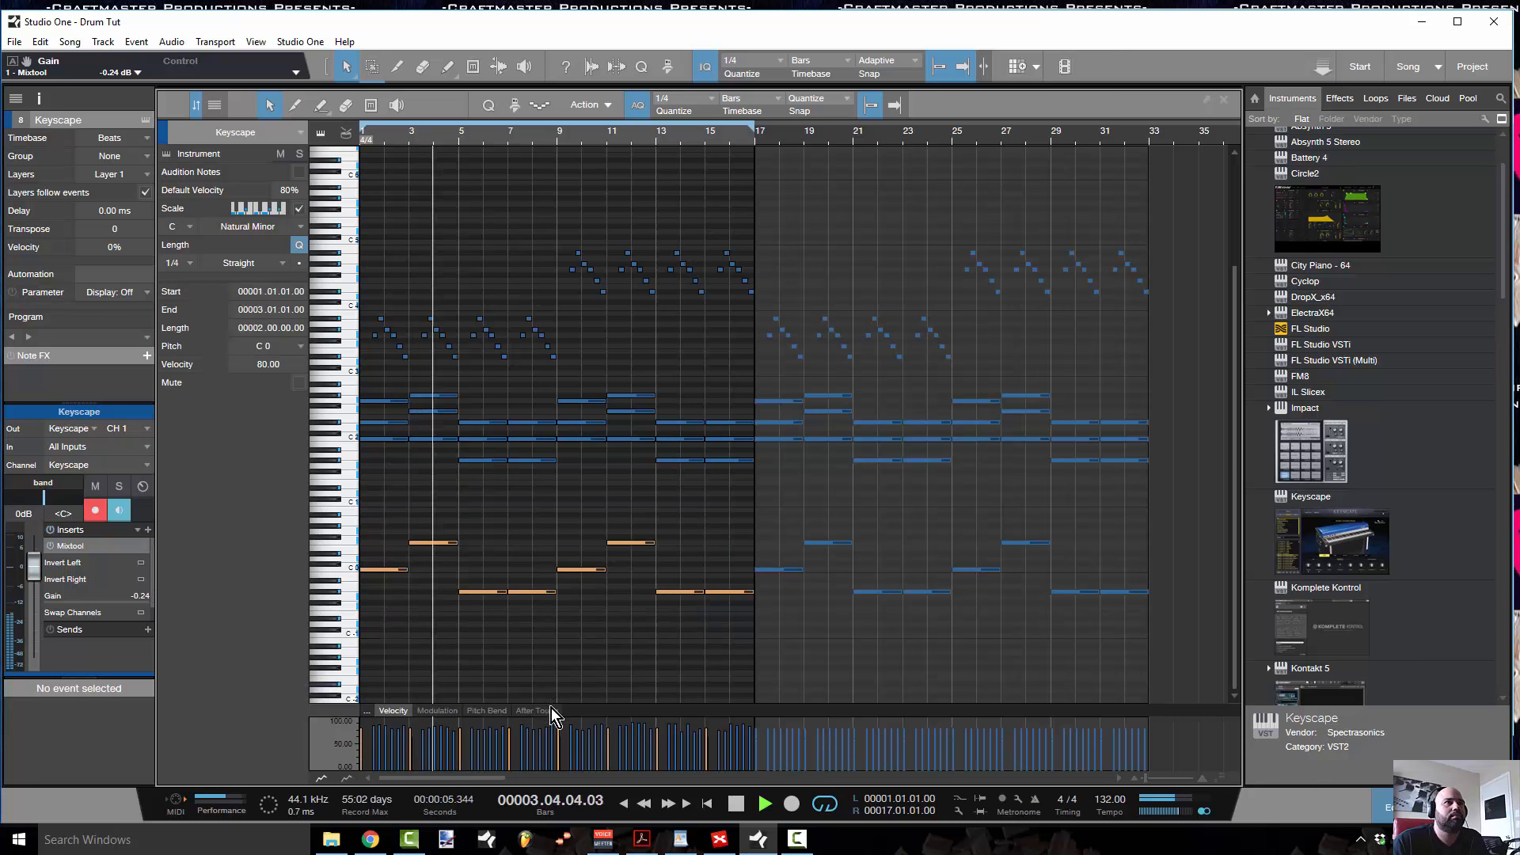
pyautogui.moveTo(558, 735); pyautogui.dragTo(558, 746)
pyautogui.moveTo(558, 748); pyautogui.dragTo(558, 759)
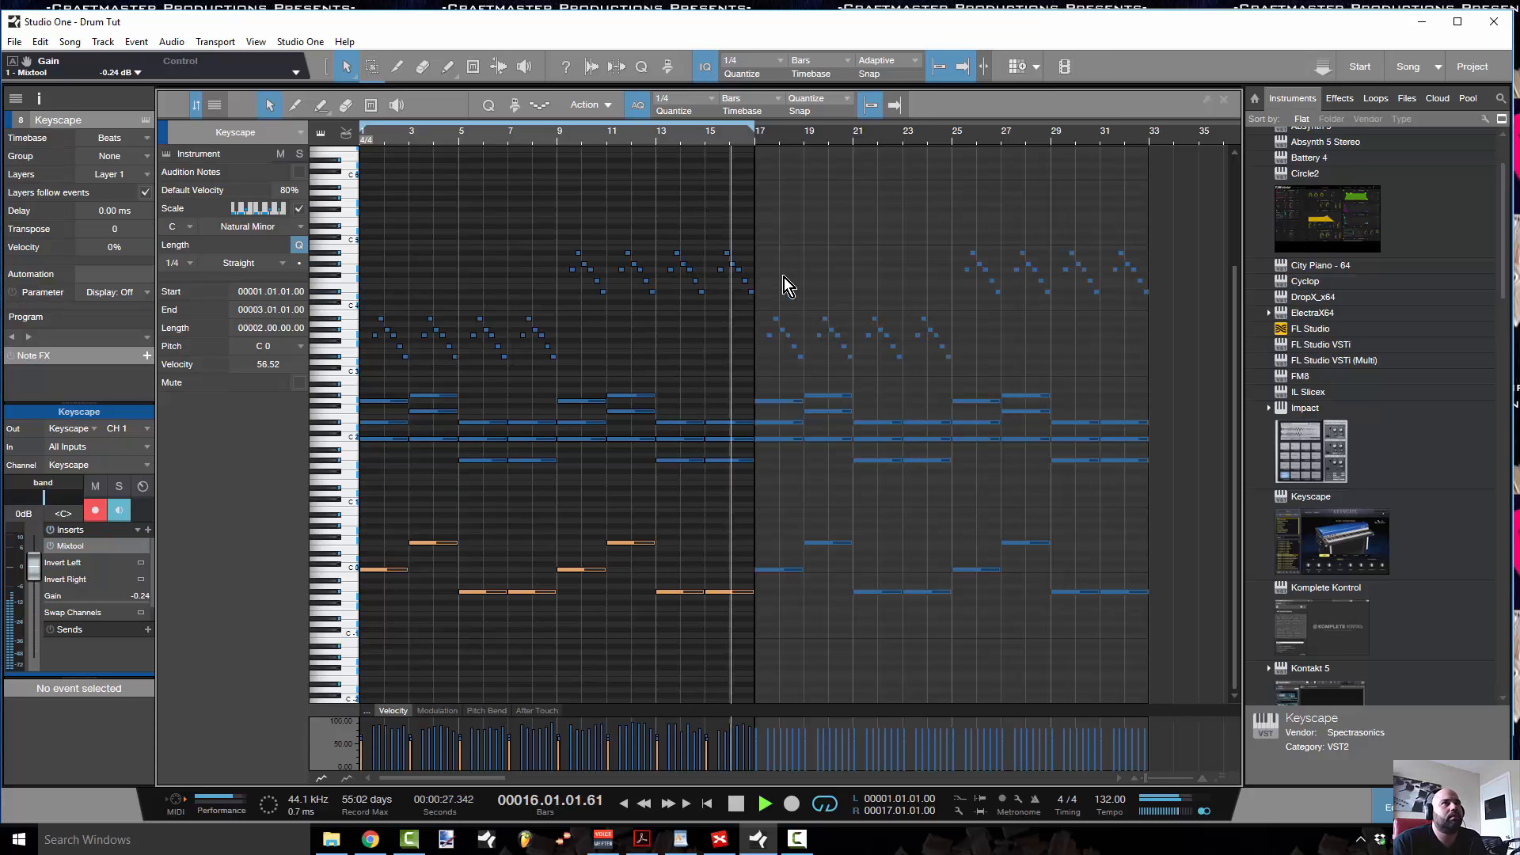
# - Play the start of the unedited copy at bar 17 and the opening bars to compare the softened bass notes
pyautogui.press('space')
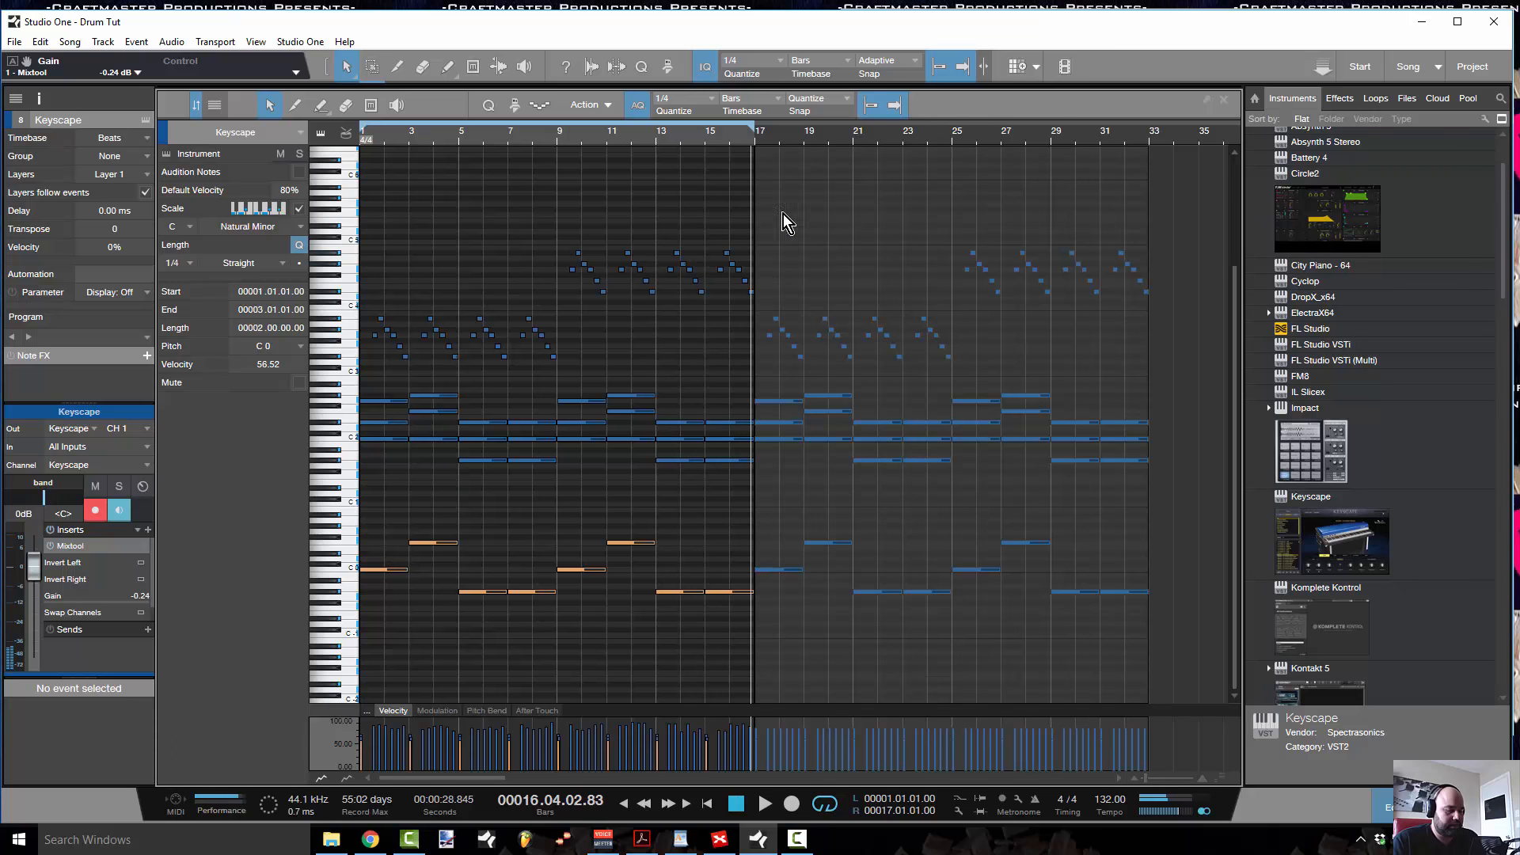
pyautogui.press('space')
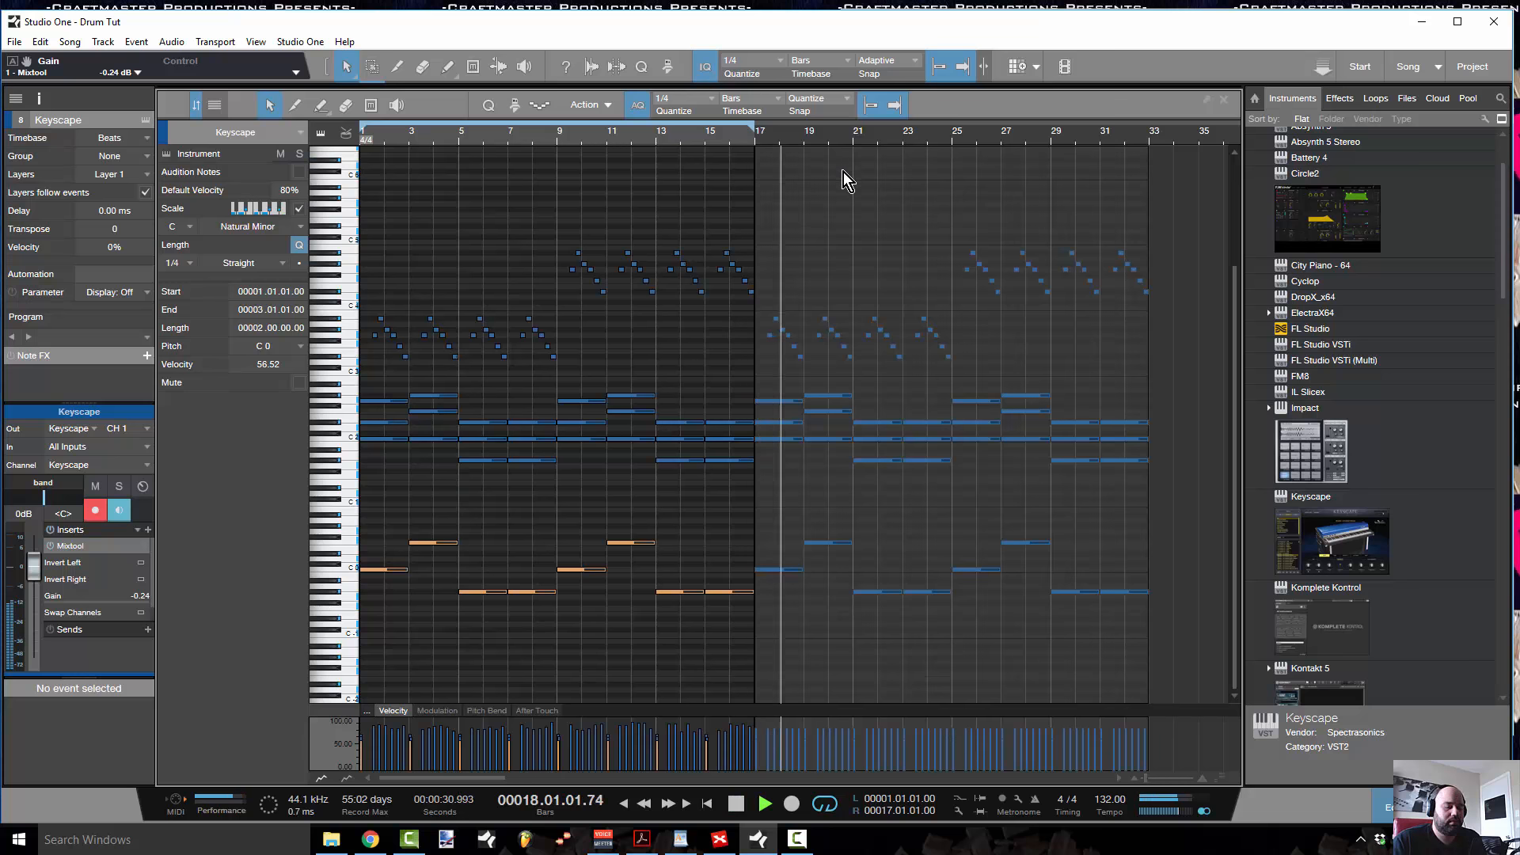
pyautogui.press('Home')
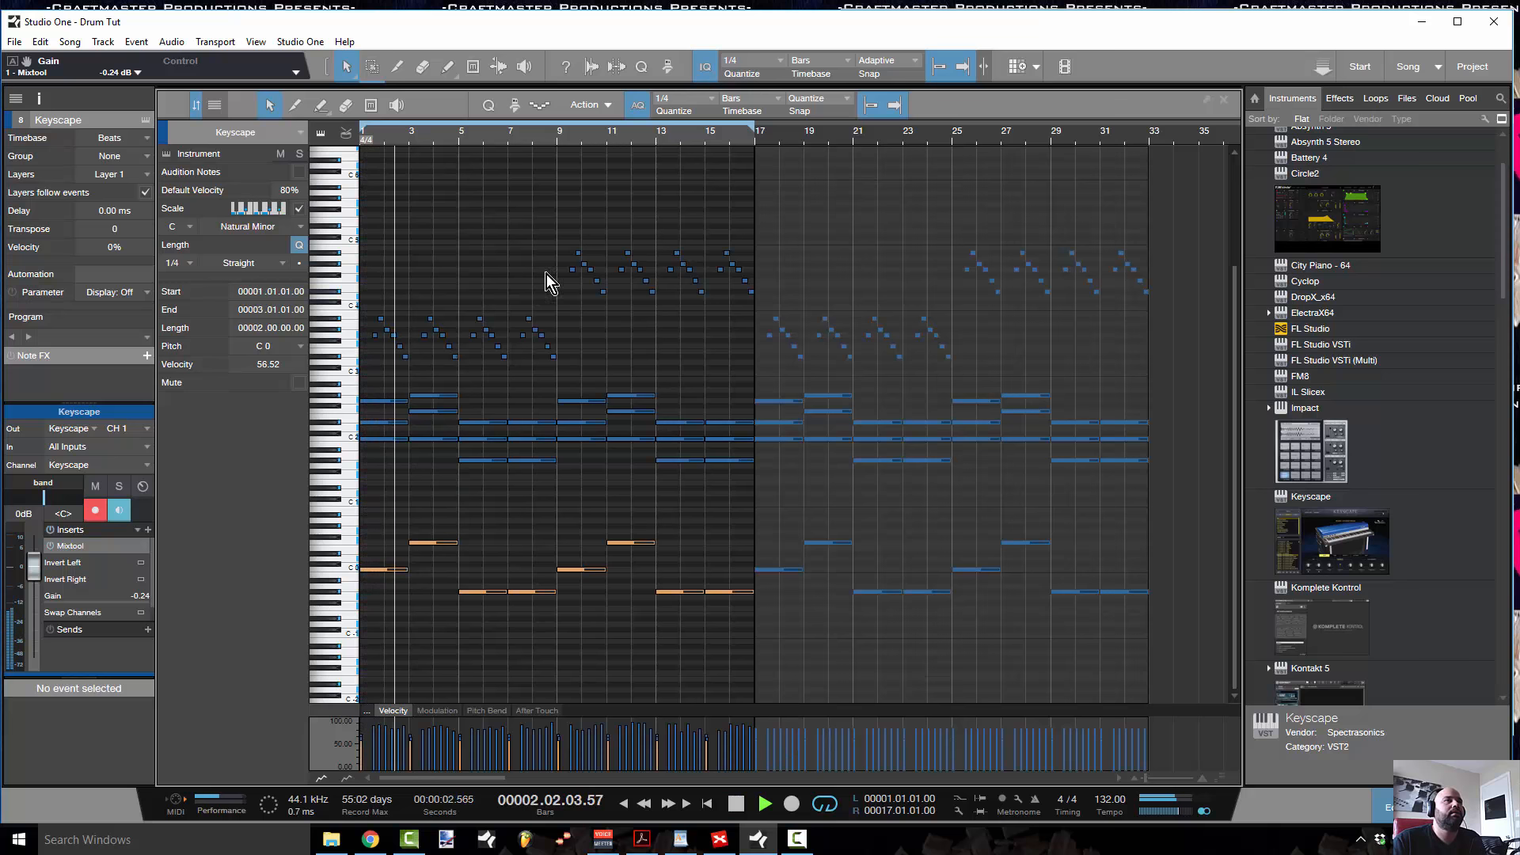
pyautogui.press('space')
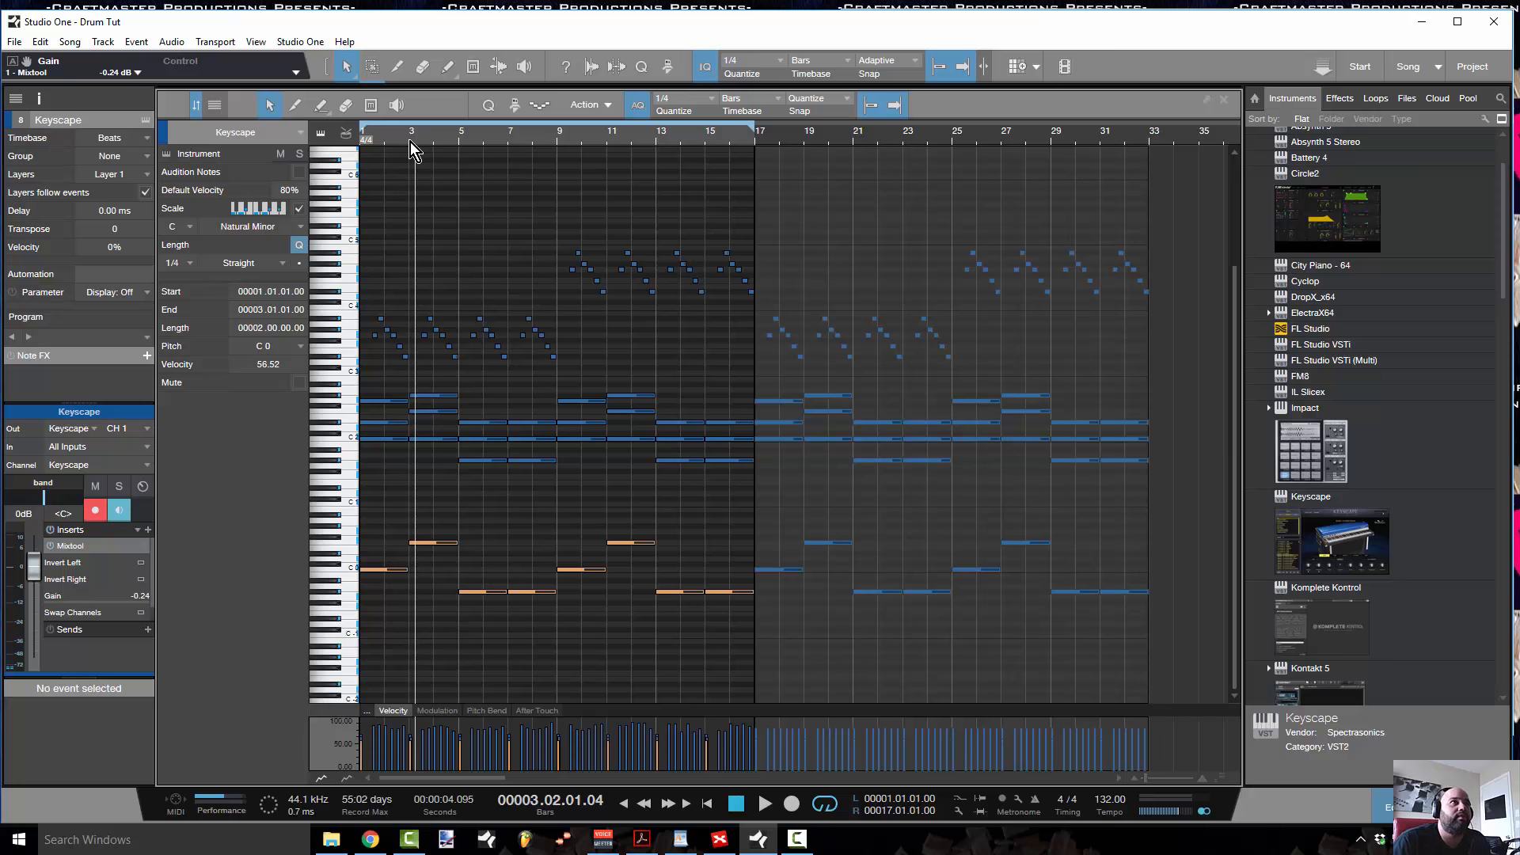
pyautogui.scroll(5, 410, 144)
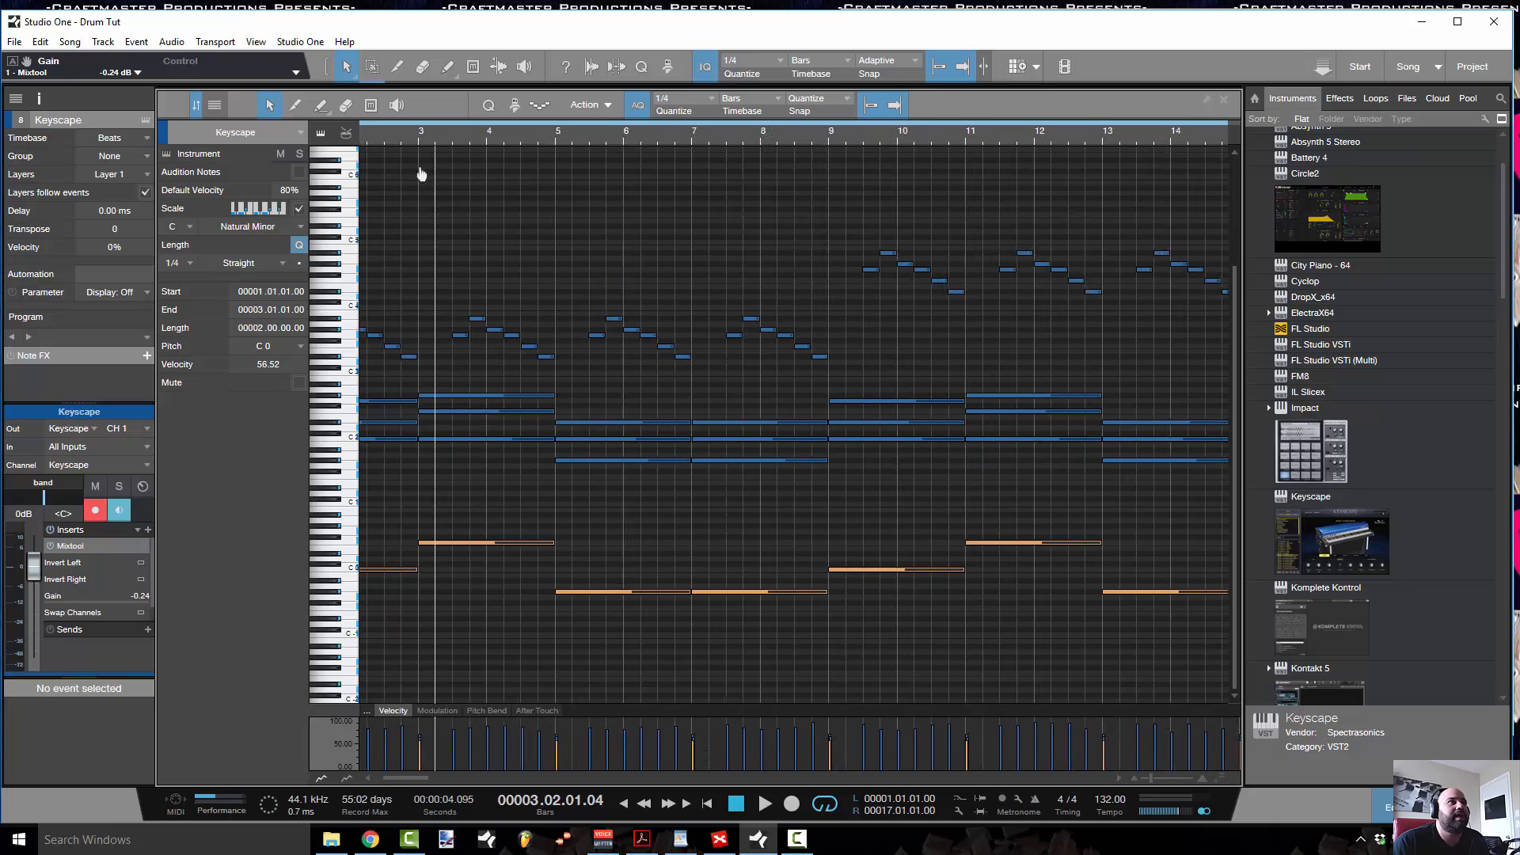
pyautogui.scroll(-5, 442, 165)
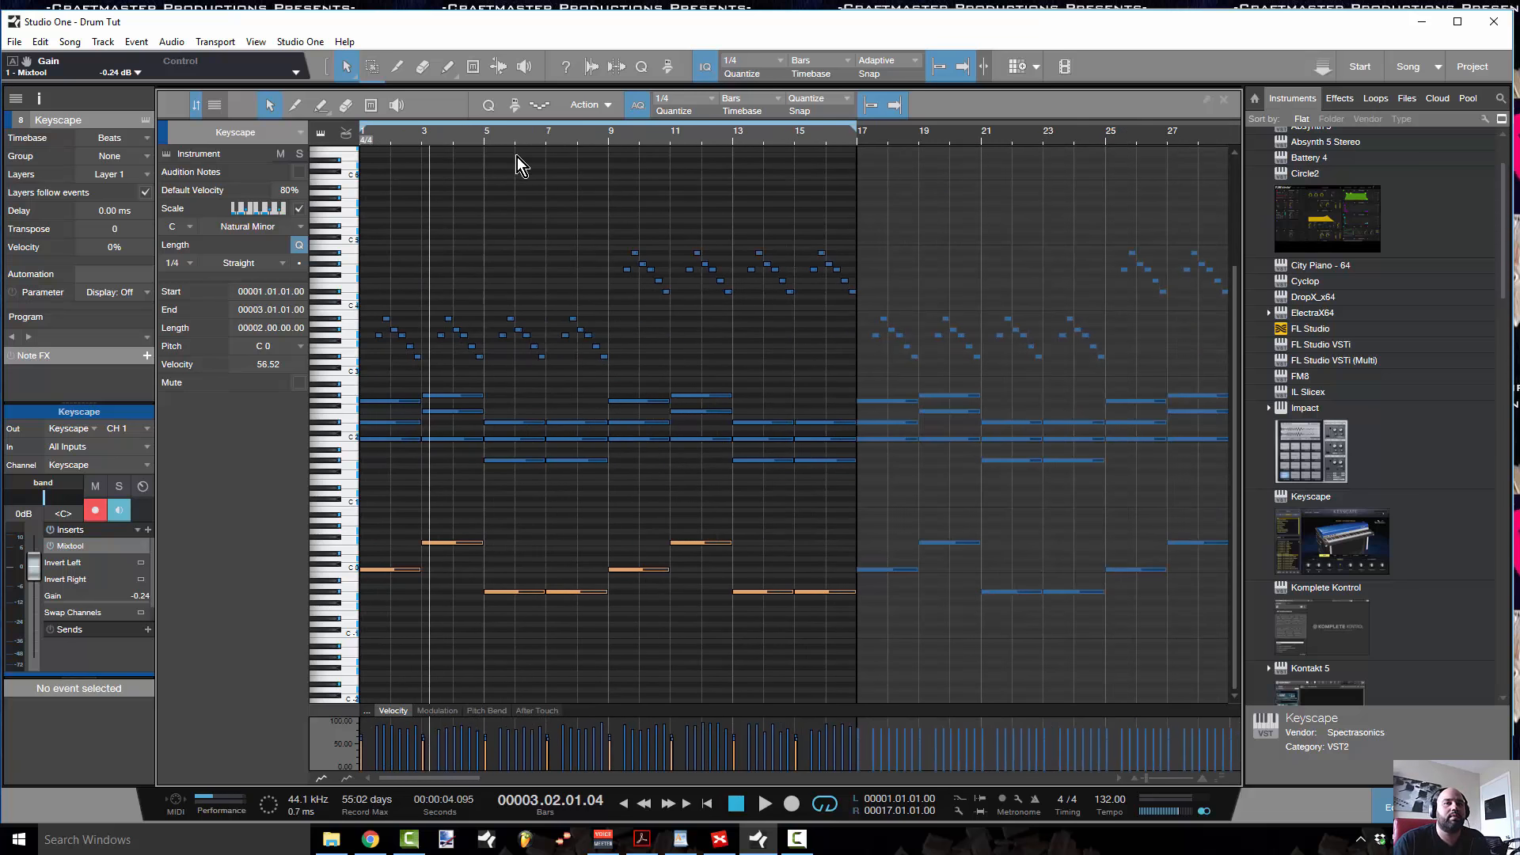